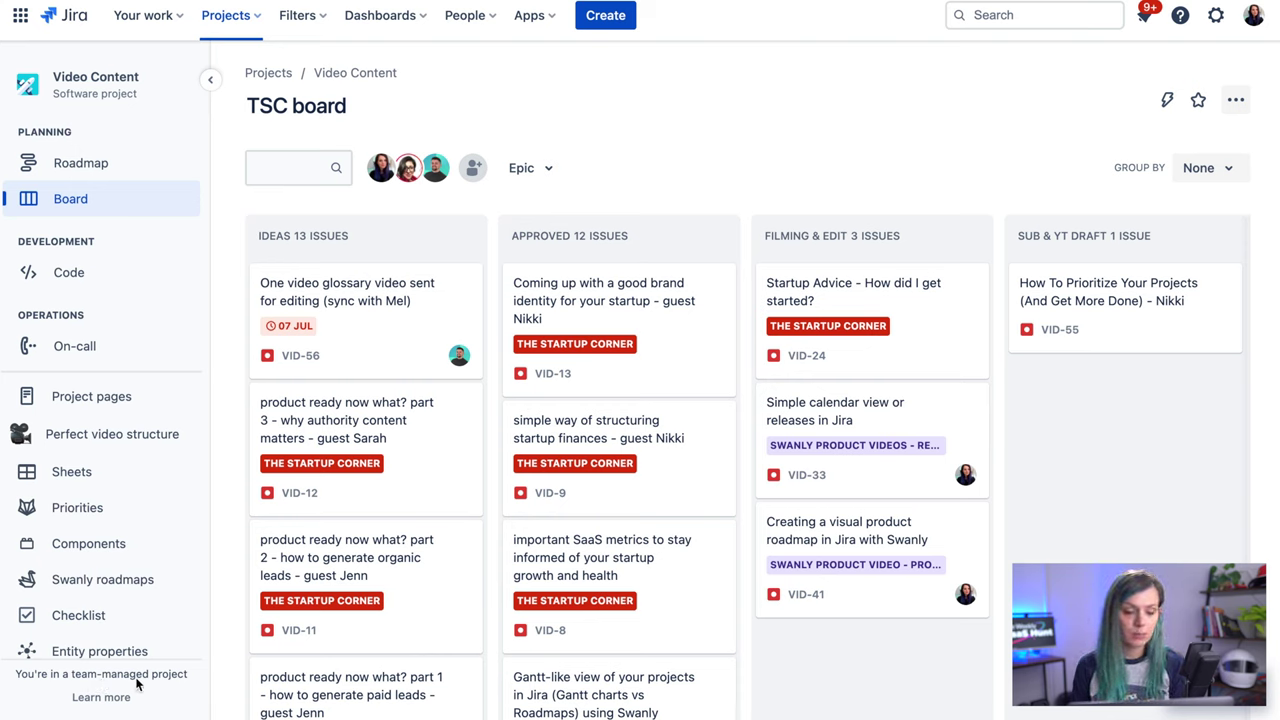
Enable the Backlog feature in the Video Content project settings and return to the TSC board
scroll(120, 600, "down", 2)
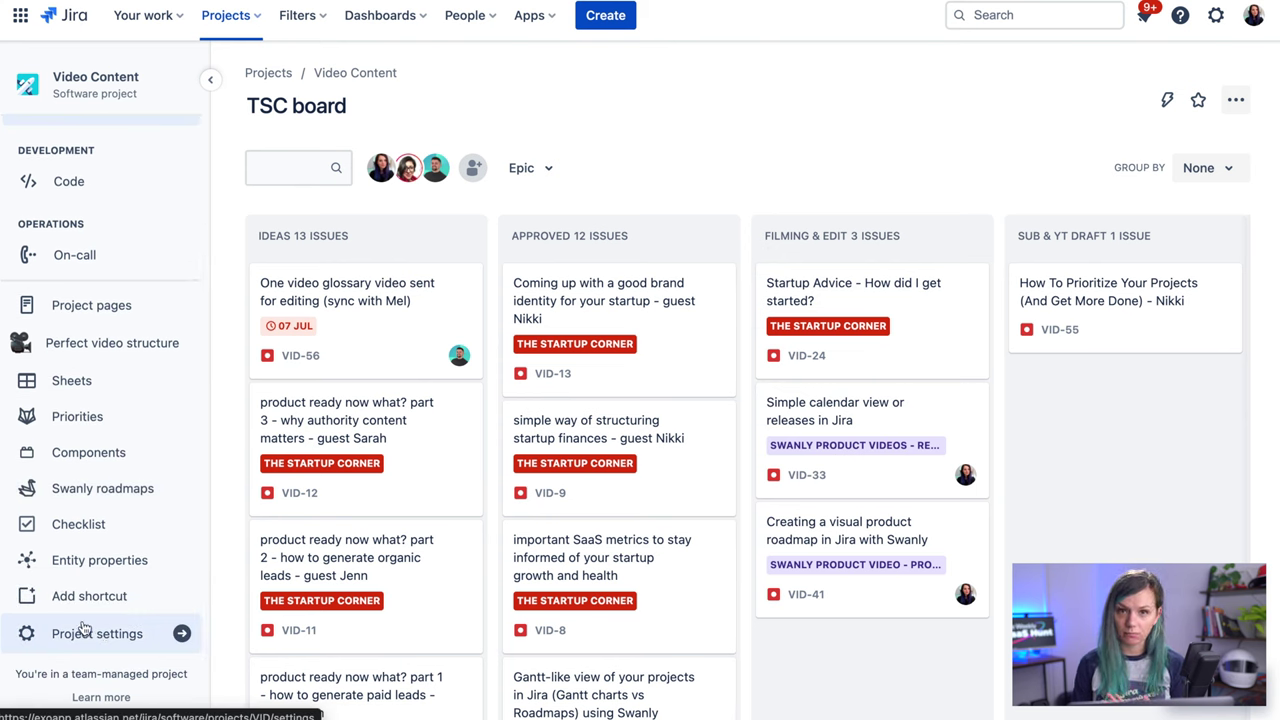
scroll(80, 615, "up", 2)
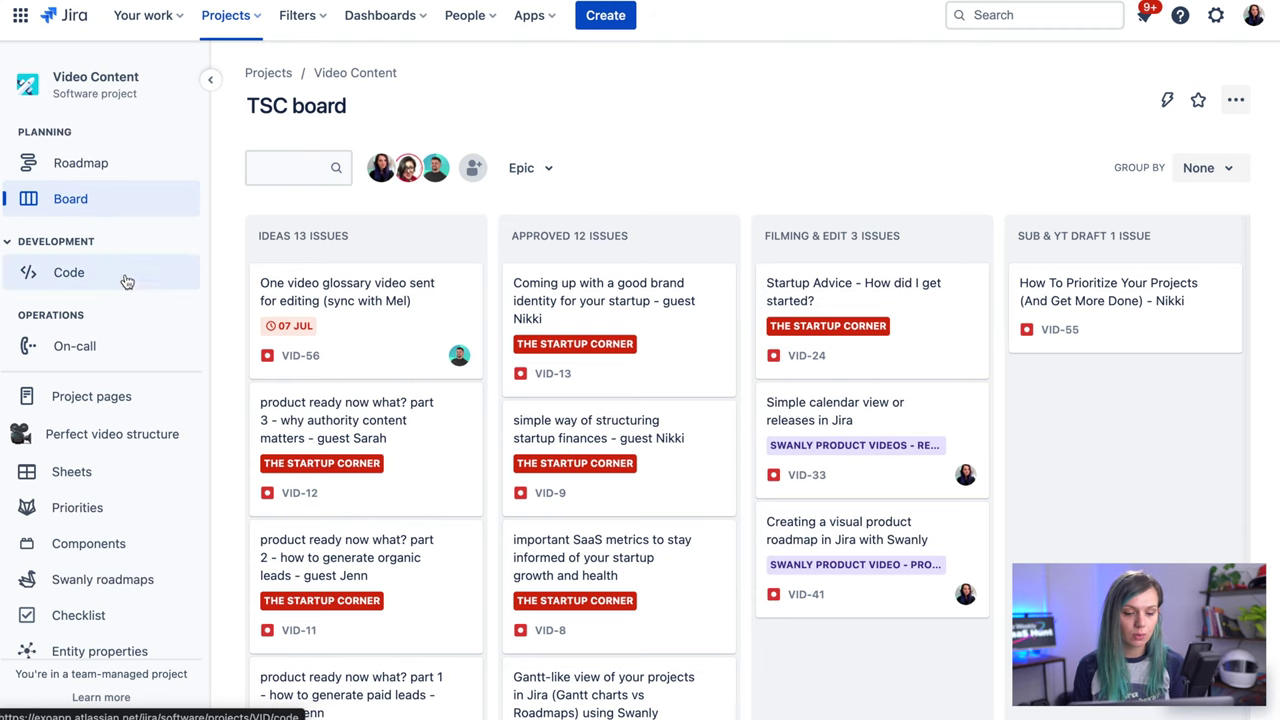
scroll(90, 345, "down", 2)
left_click(70, 638)
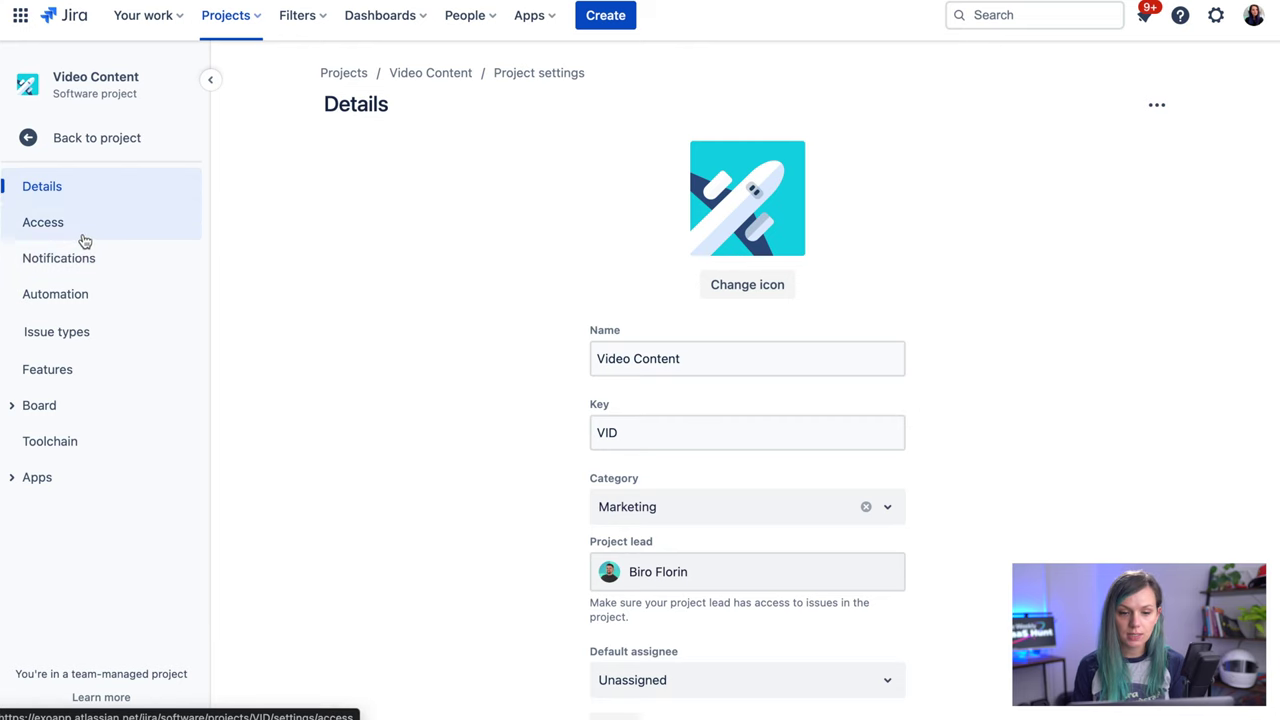
left_click(60, 372)
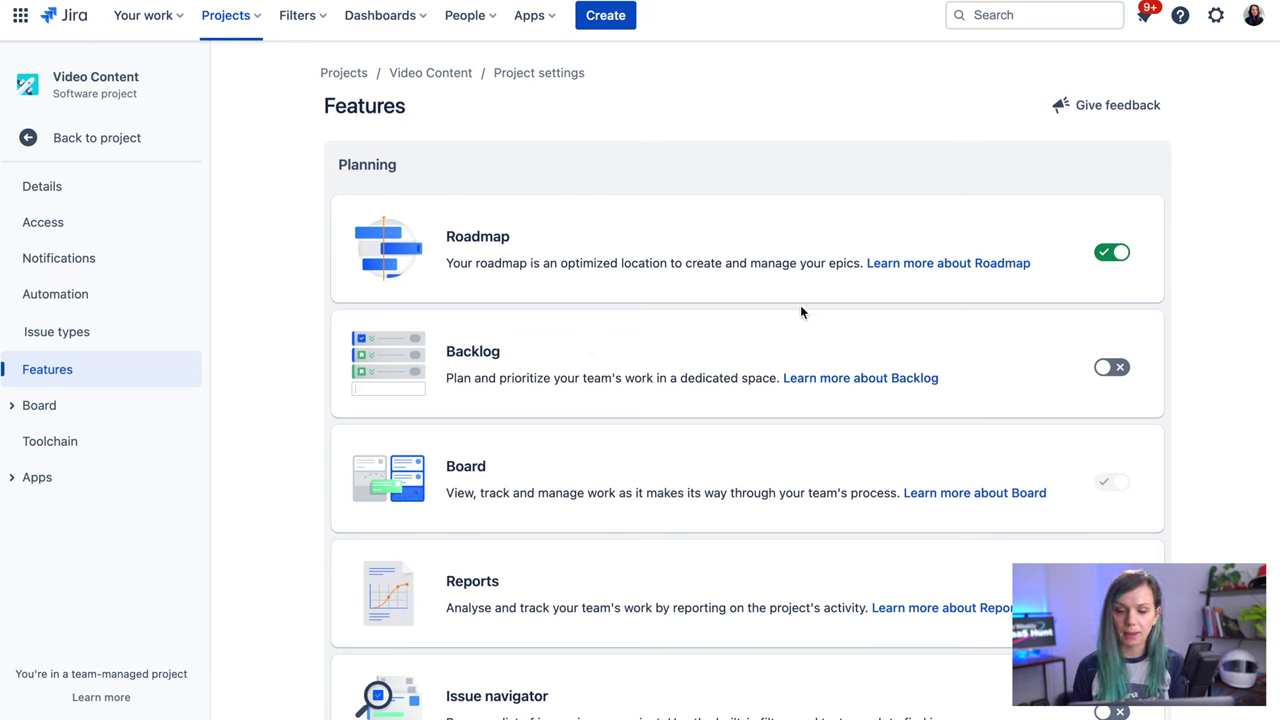
left_click(1127, 381)
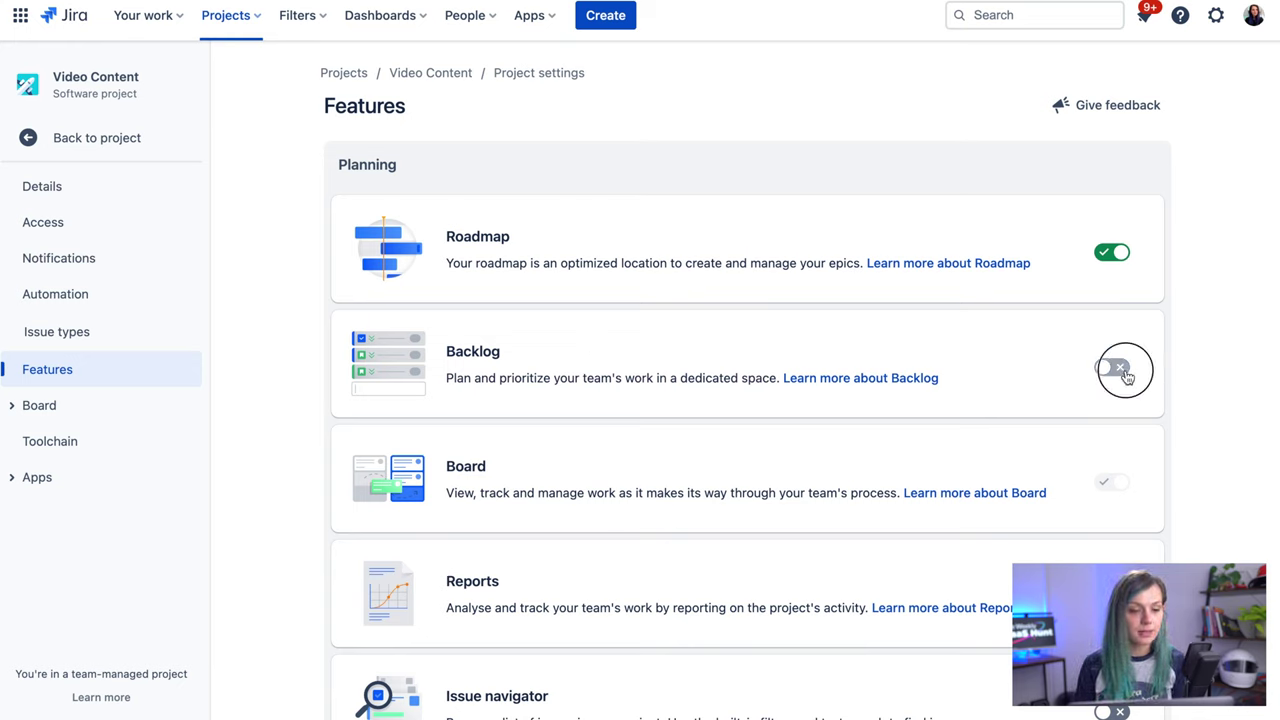
left_click(143, 149)
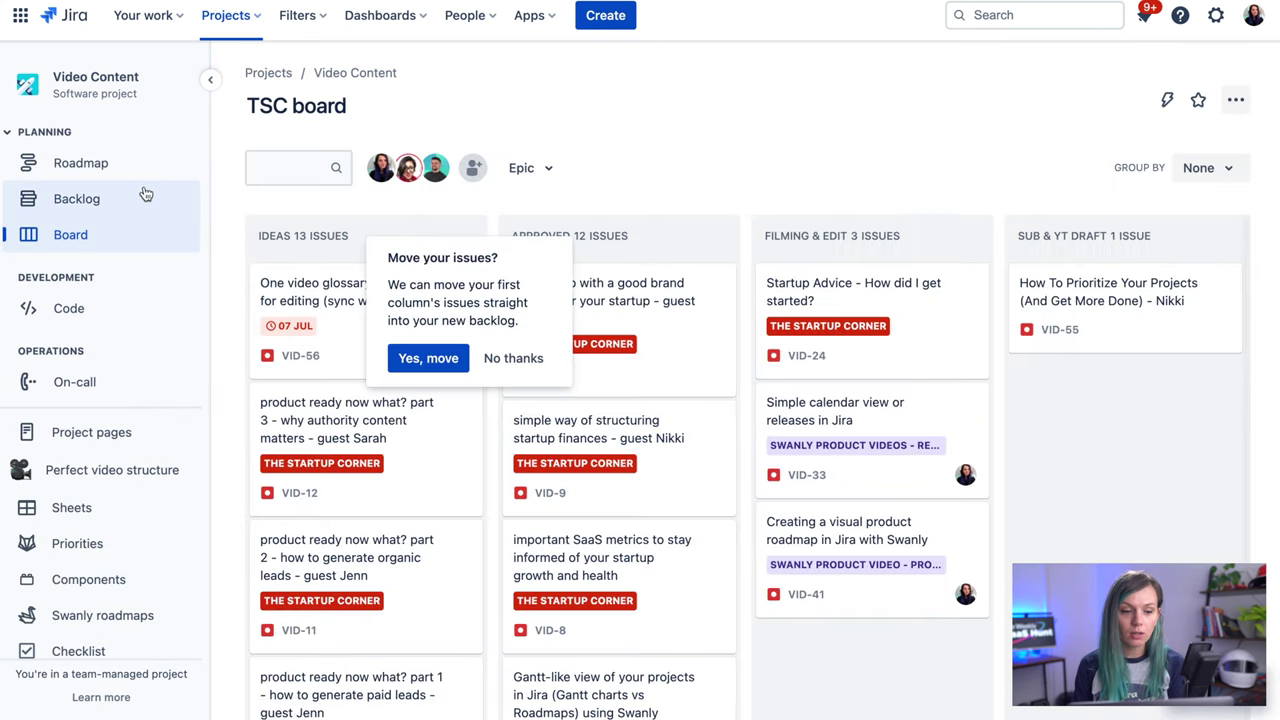
Open the new backlog view and decline moving the board's issues into it
left_click(82, 206)
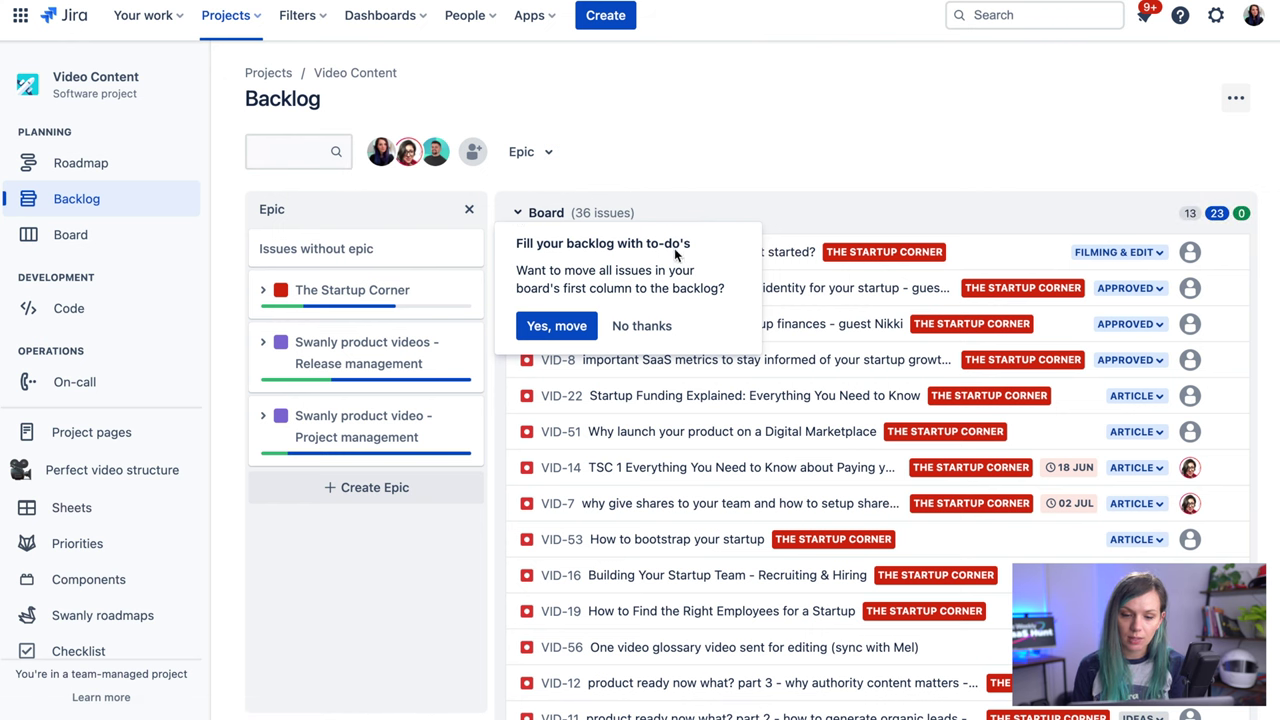
left_click(638, 325)
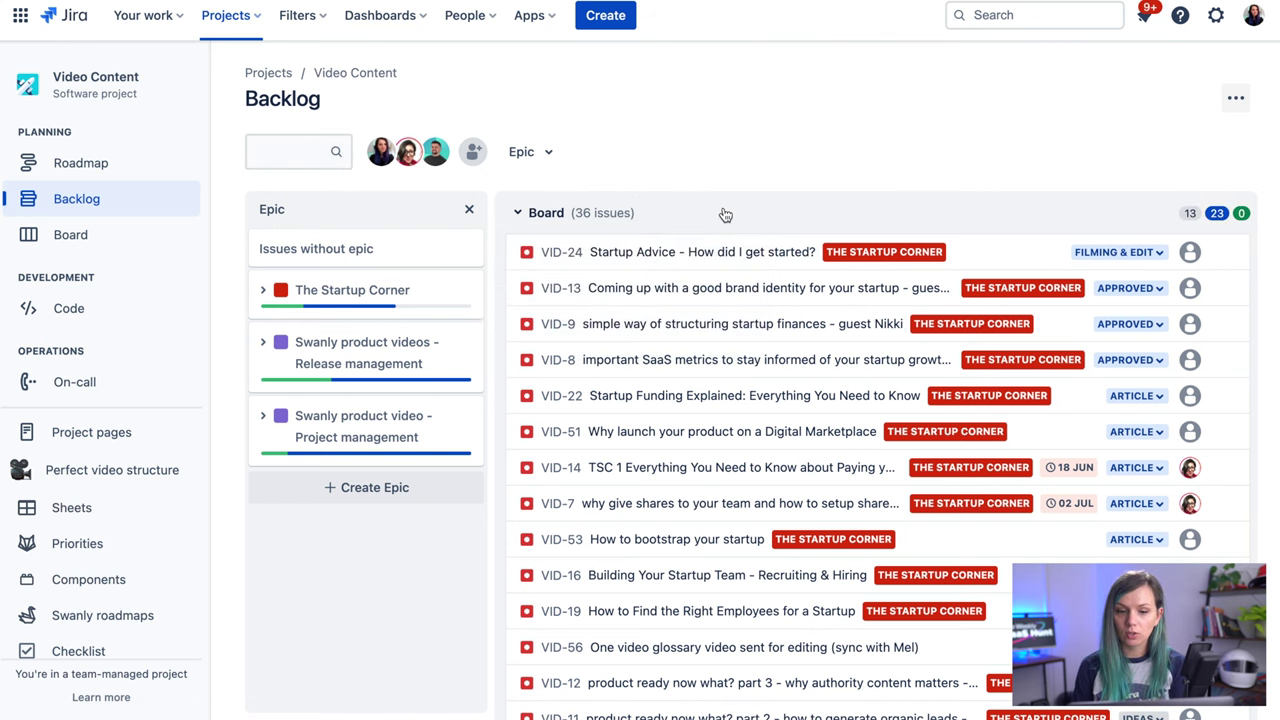
scroll(620, 240, "down", 1)
scroll(532, 259, "up", 1)
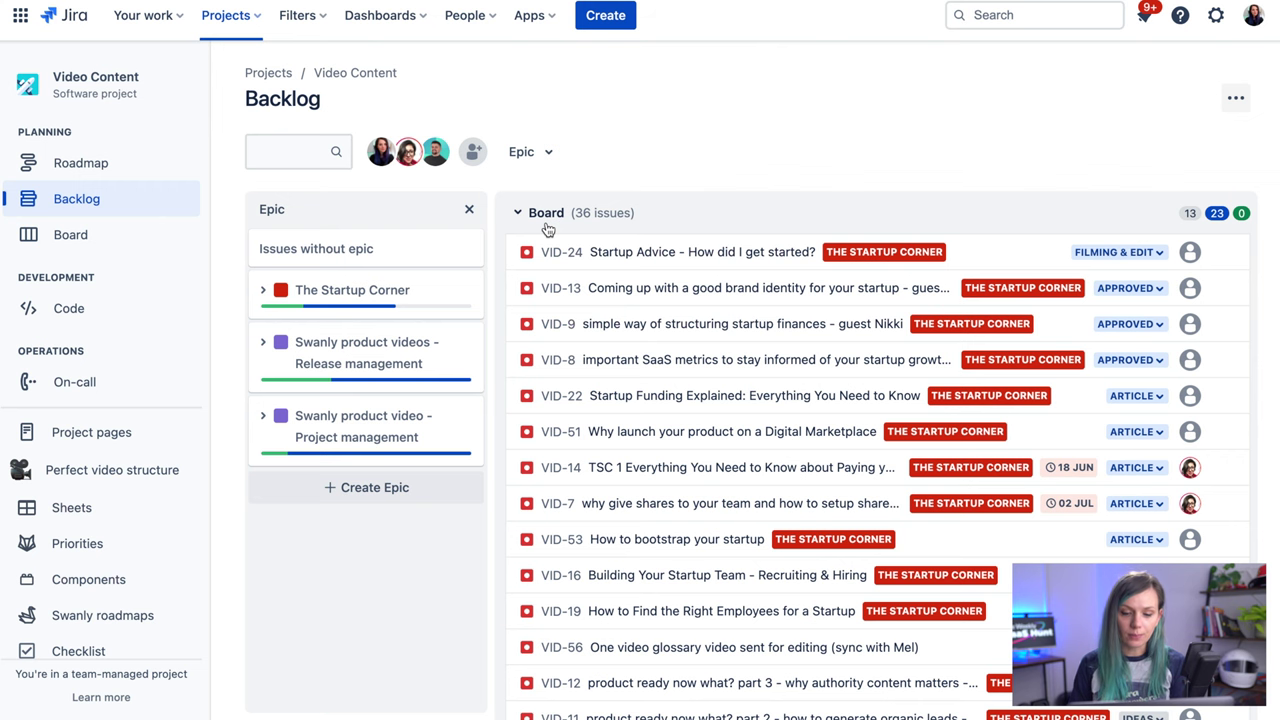
scroll(630, 380, "down", 10)
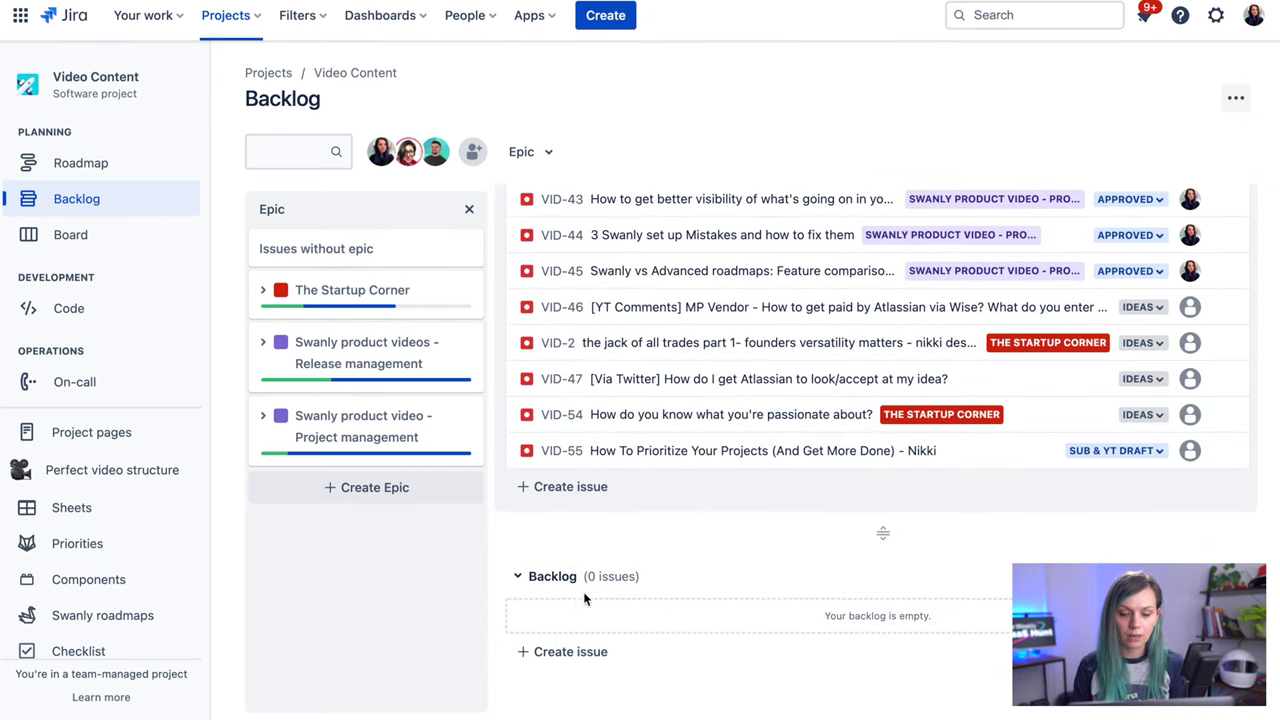
Drag VID-55 and VID-54 into the Backlog section, then revisit the board and backlog
left_click_drag(600, 450, 616, 614)
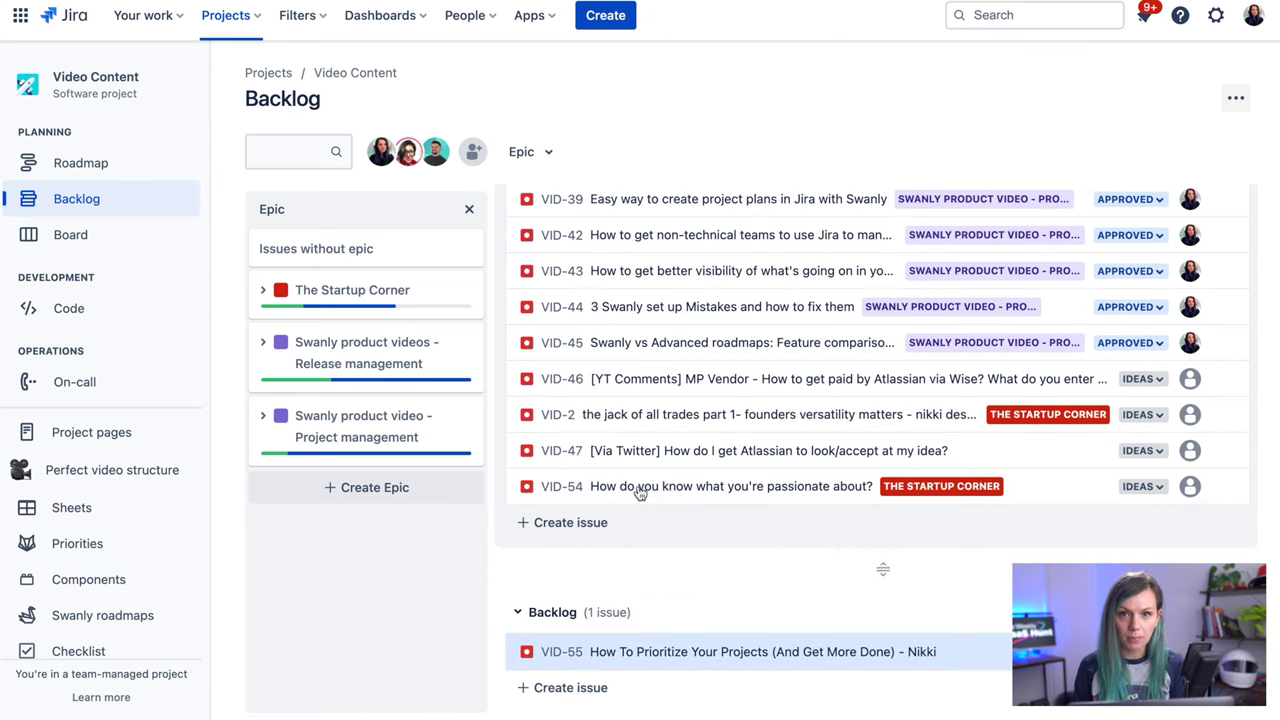
left_click_drag(686, 496, 670, 665)
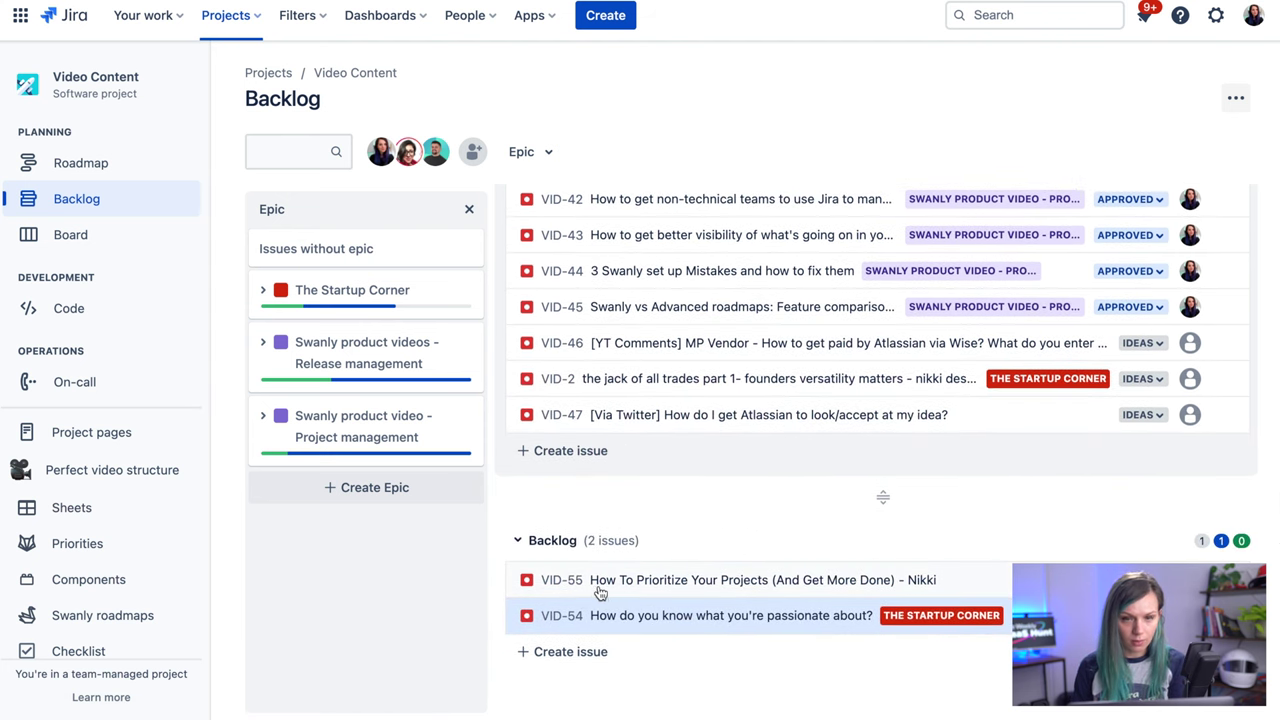
left_click(114, 234)
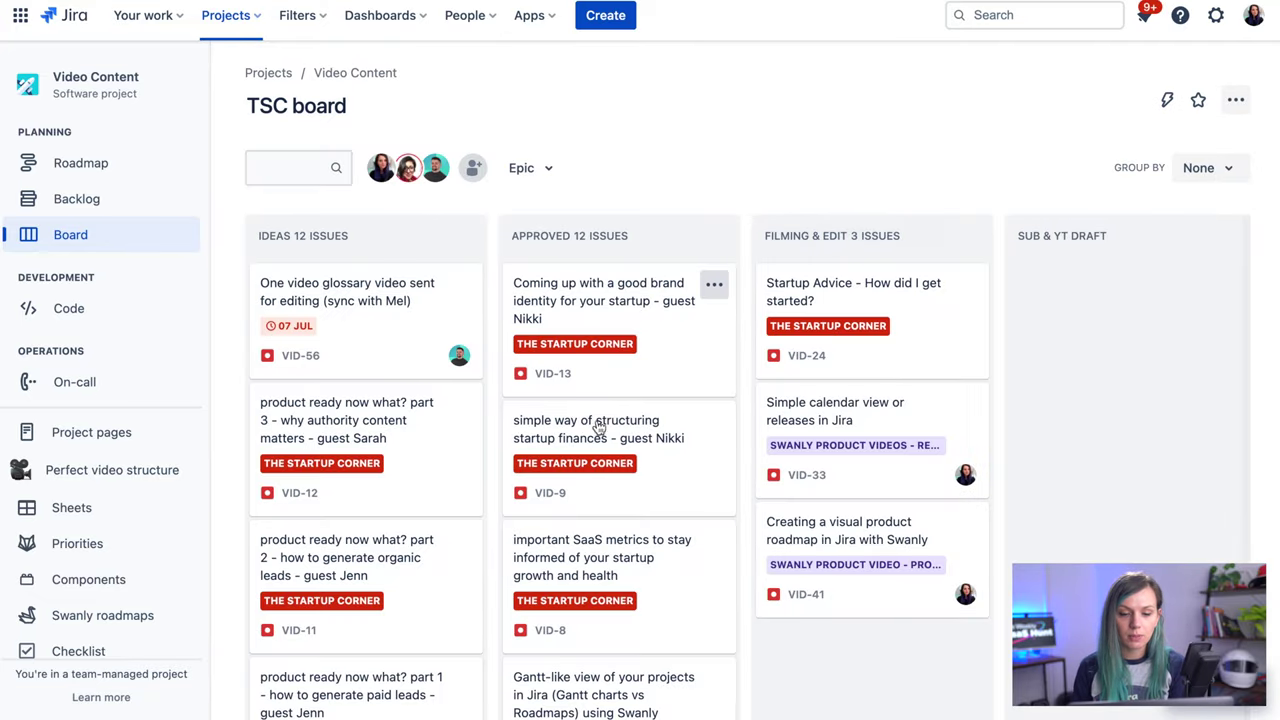
left_click(103, 205)
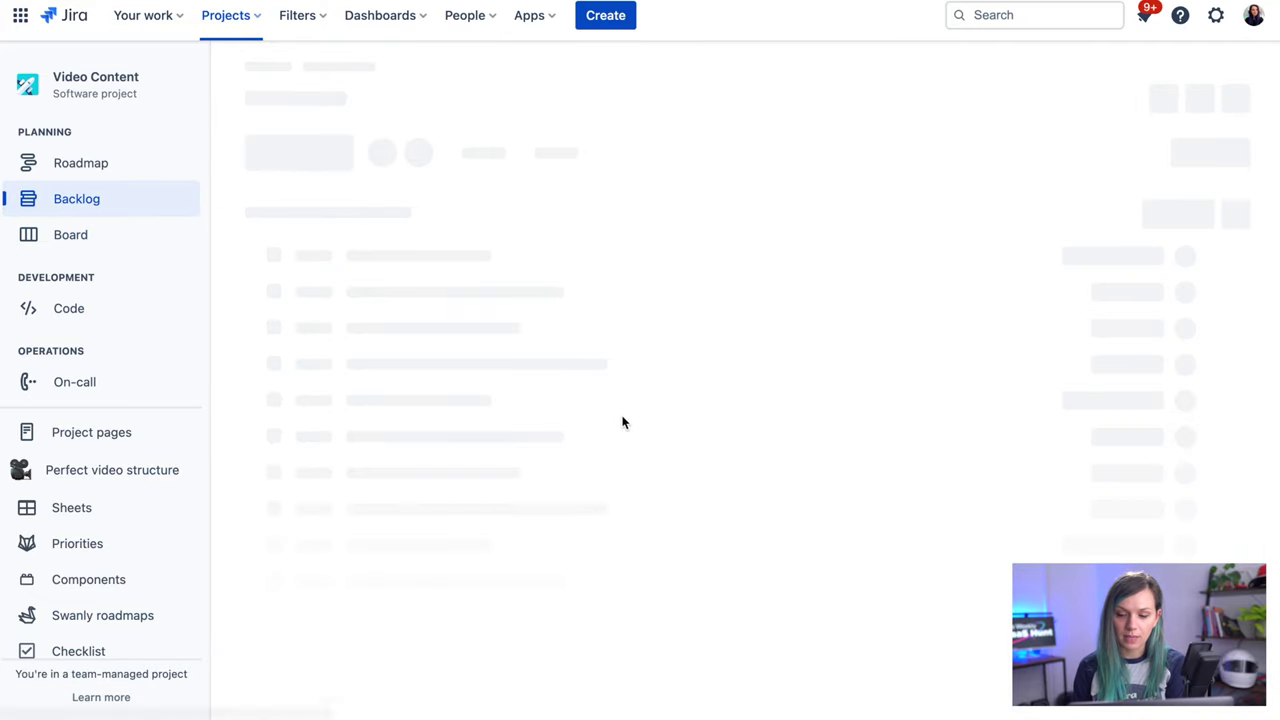
Toggle the epic panel off and on, then filter by the Project management and Release management epics
scroll(623, 466, "down", 10)
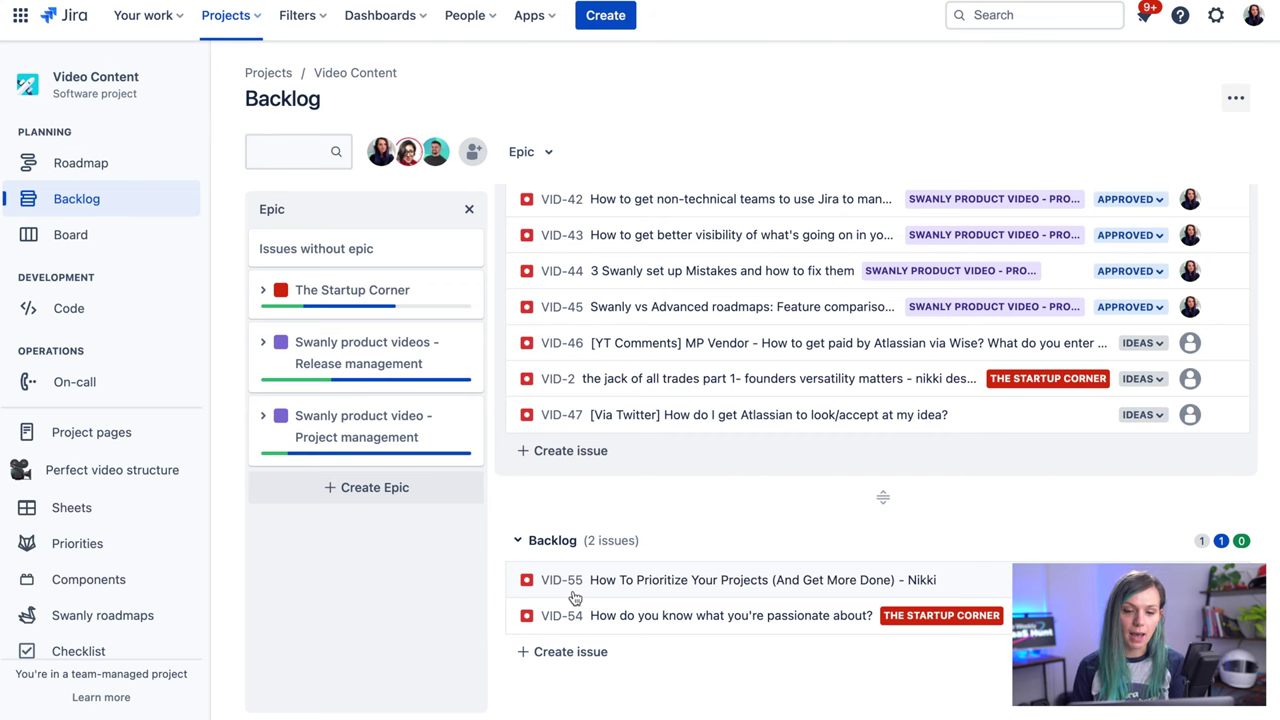
left_click(530, 155)
left_click(530, 336)
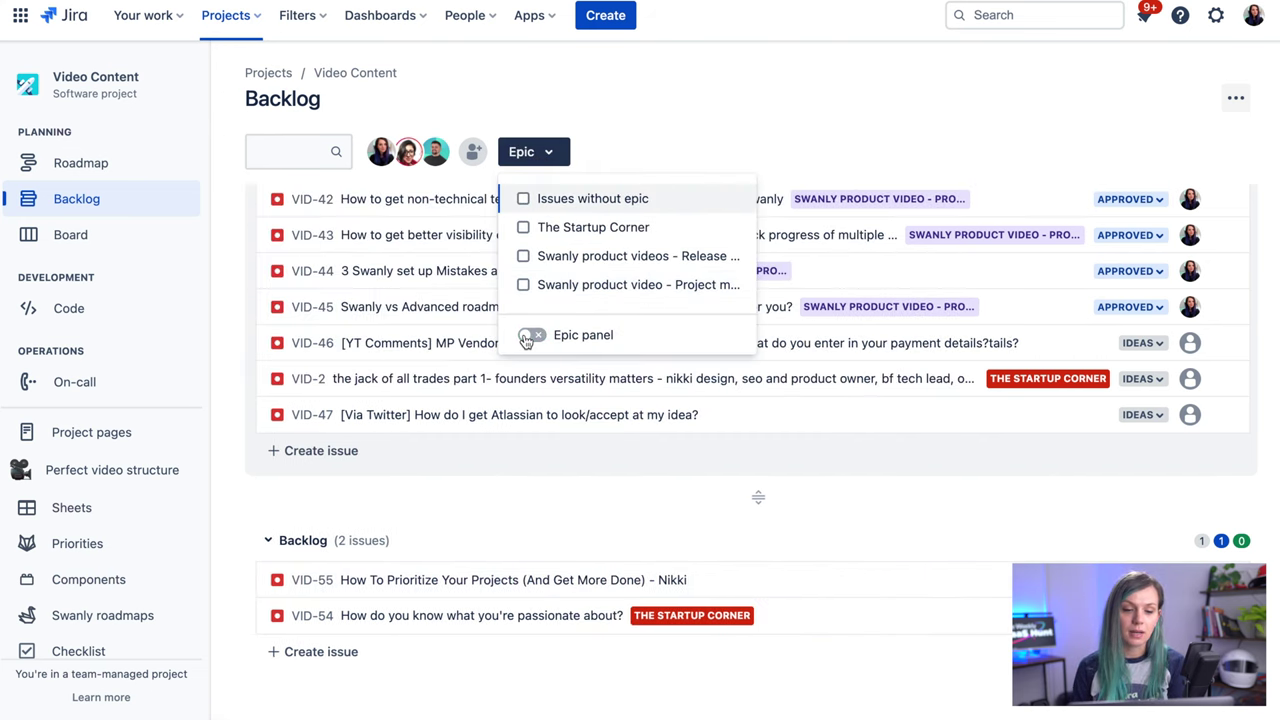
left_click(532, 336)
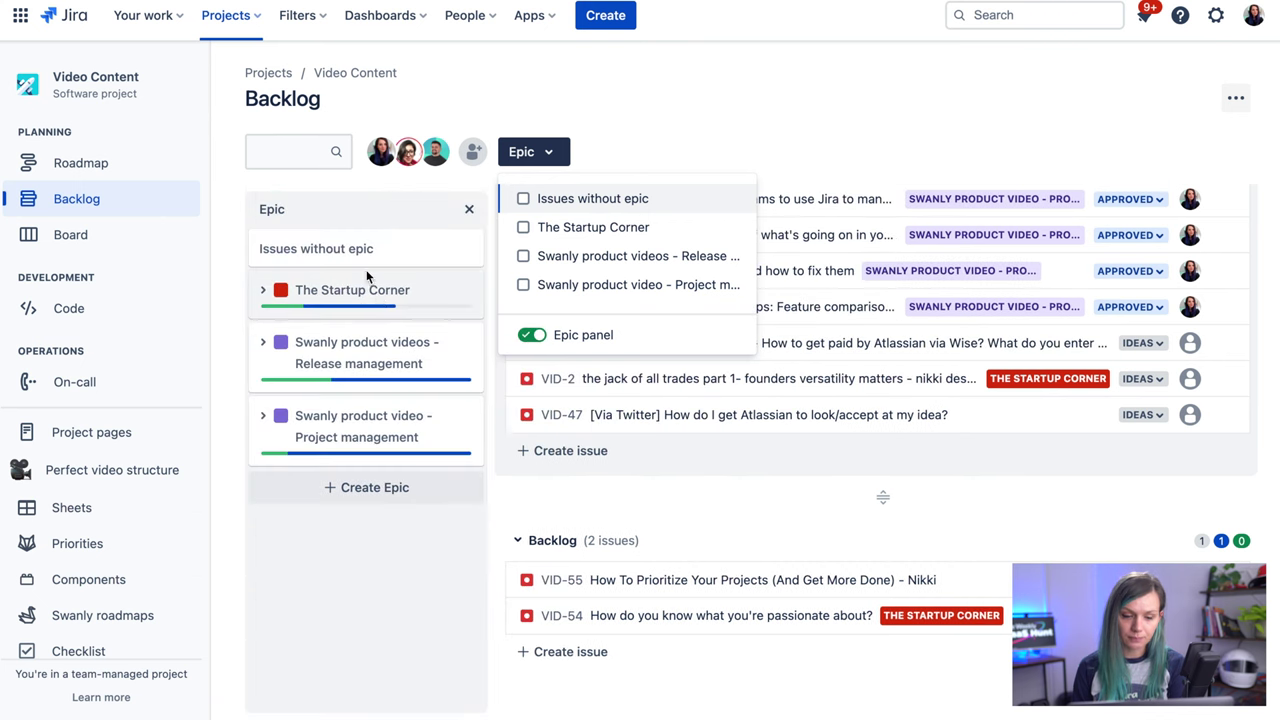
left_click(300, 420)
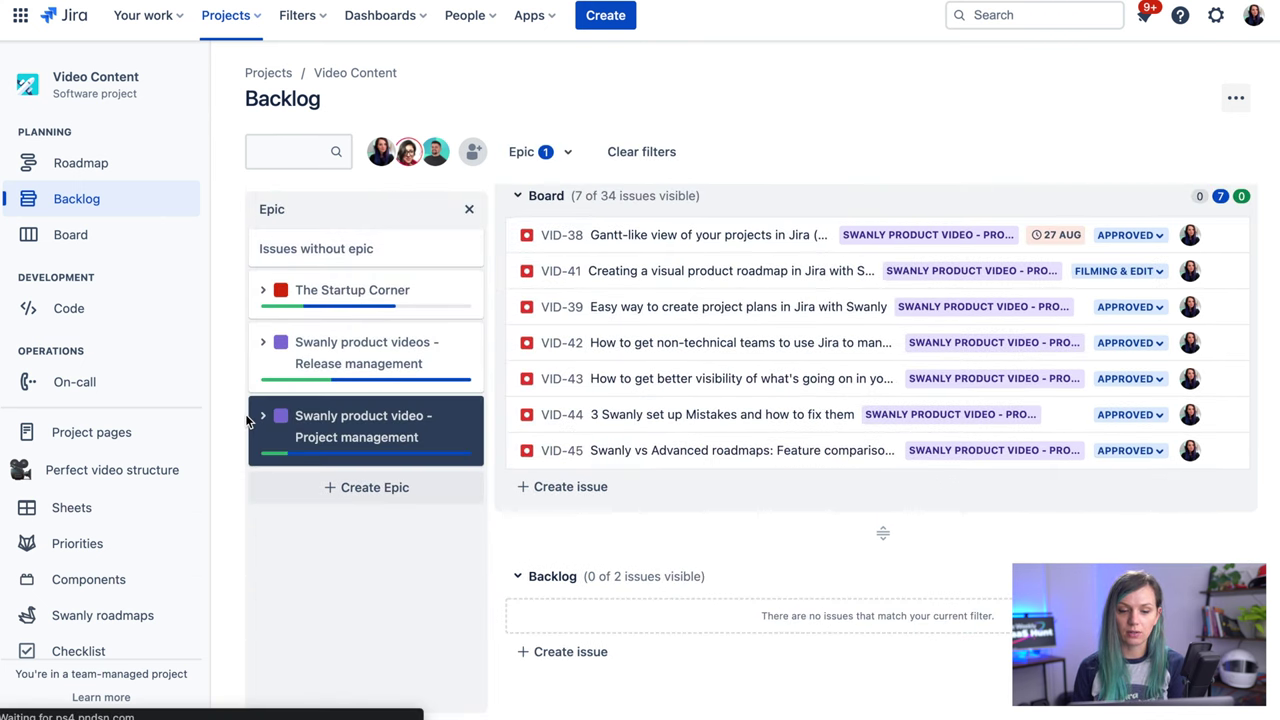
left_click(381, 349)
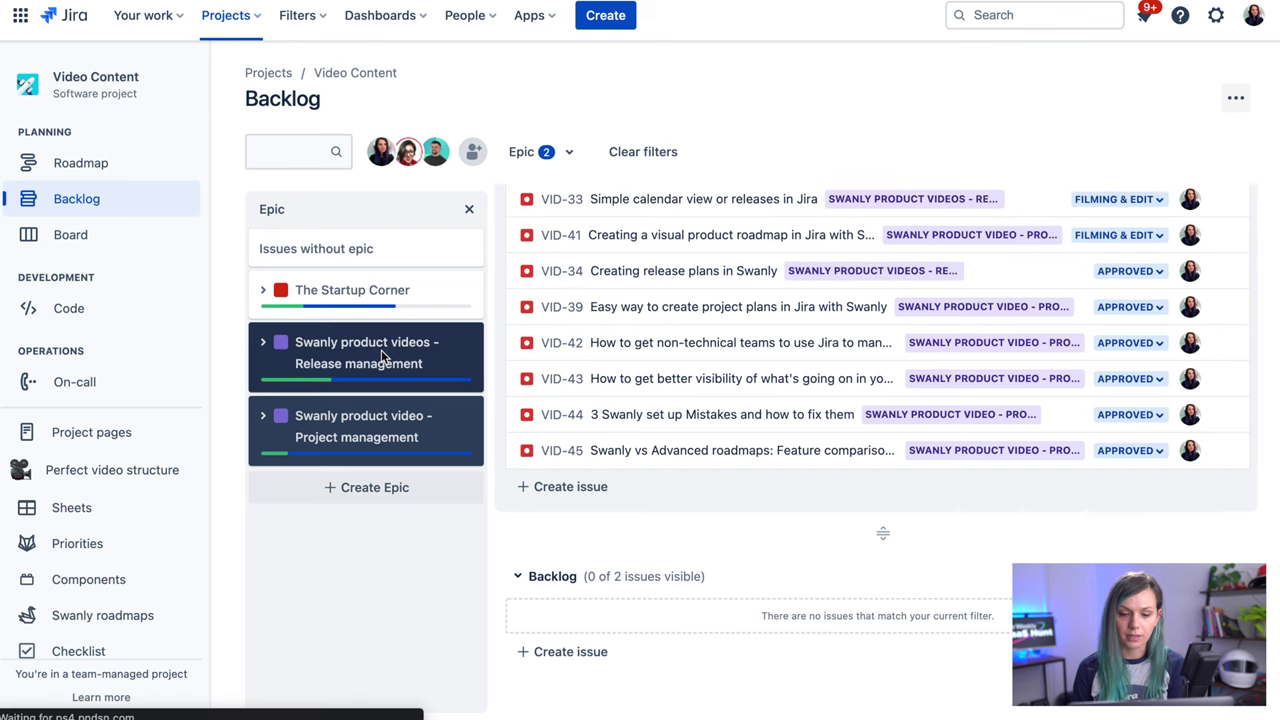
left_click(359, 421)
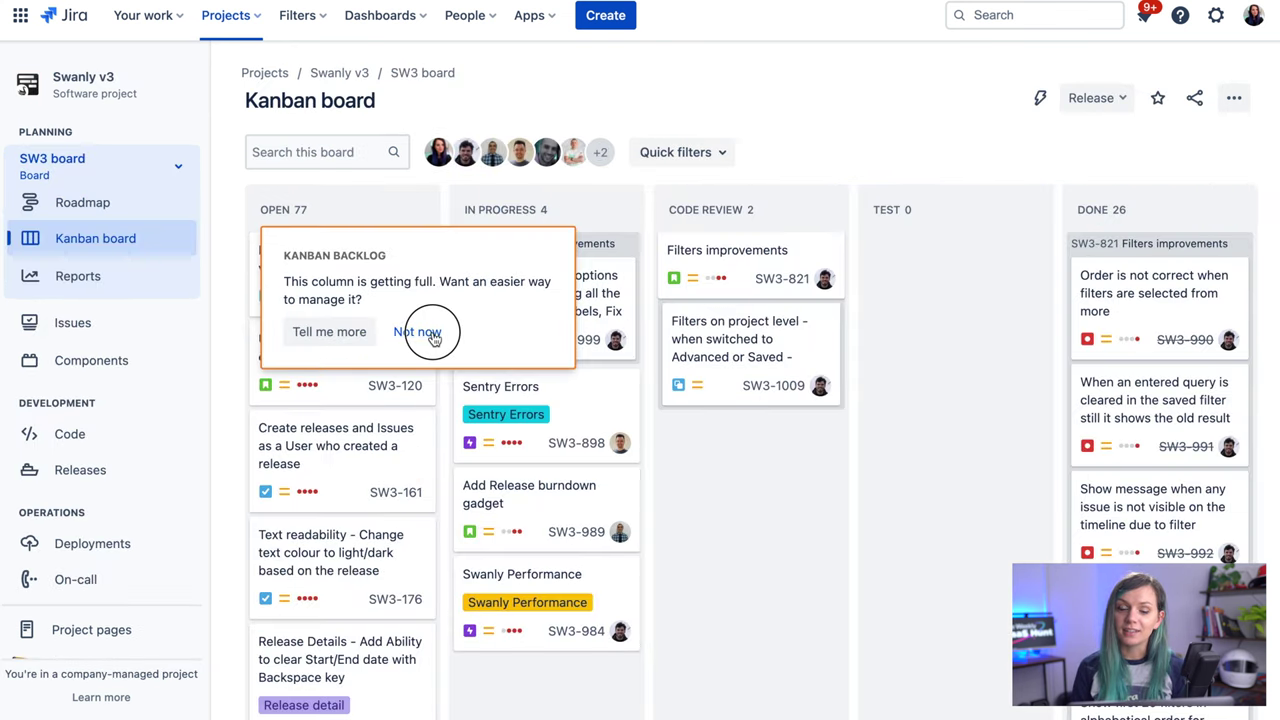
Dismiss the Kanban backlog suggestion on the Swanly v3 board with Not now
left_click(417, 331)
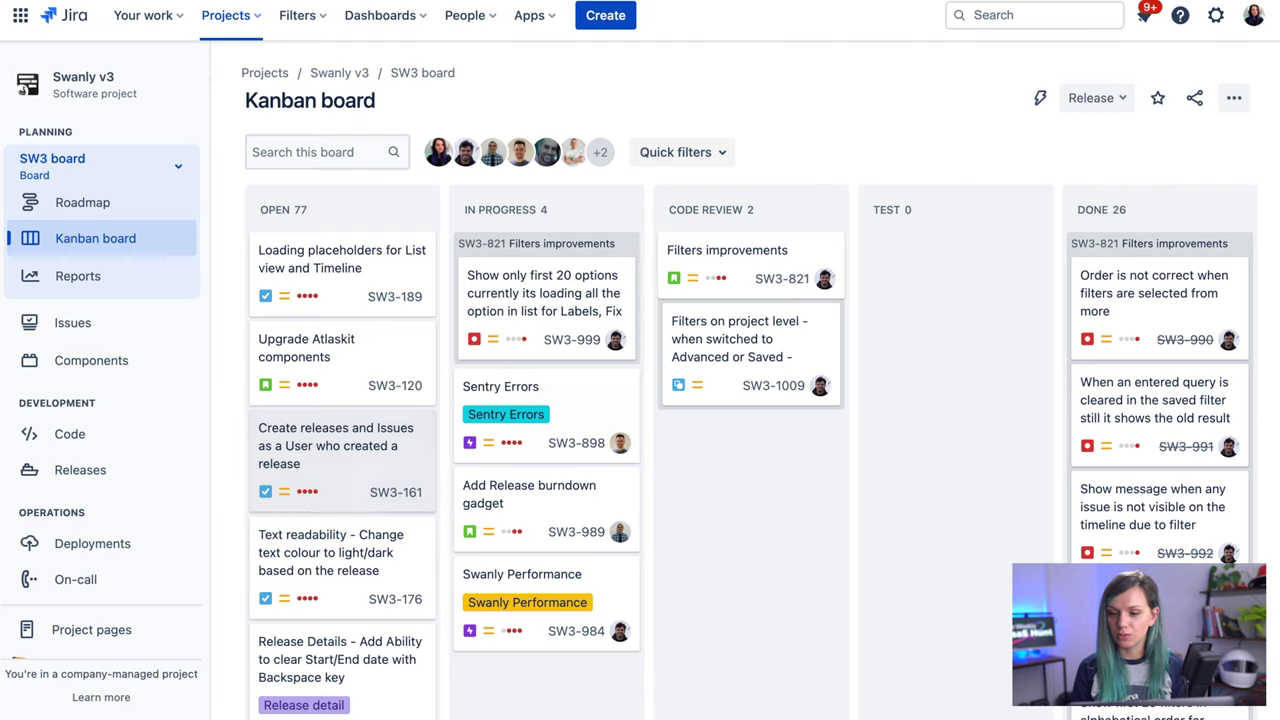
In the SW3 board's column settings, move the Backlog status into the Kanban backlog column
left_click(1234, 104)
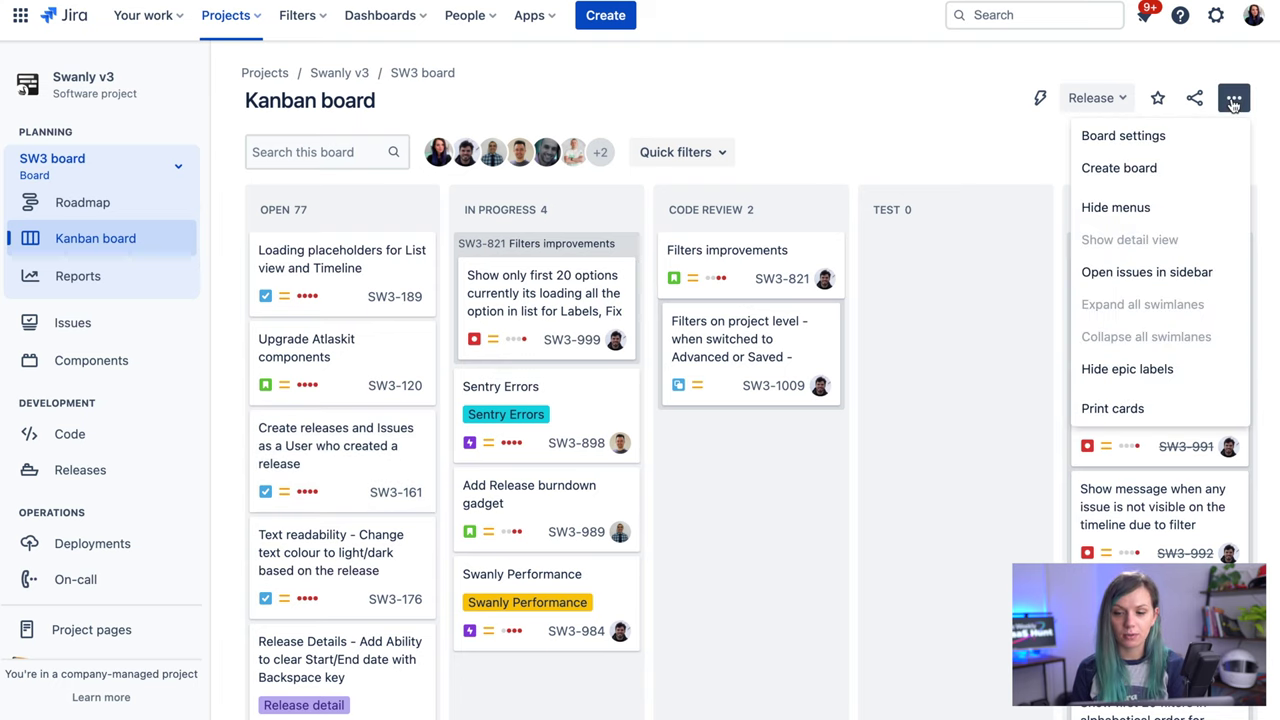
left_click(1130, 136)
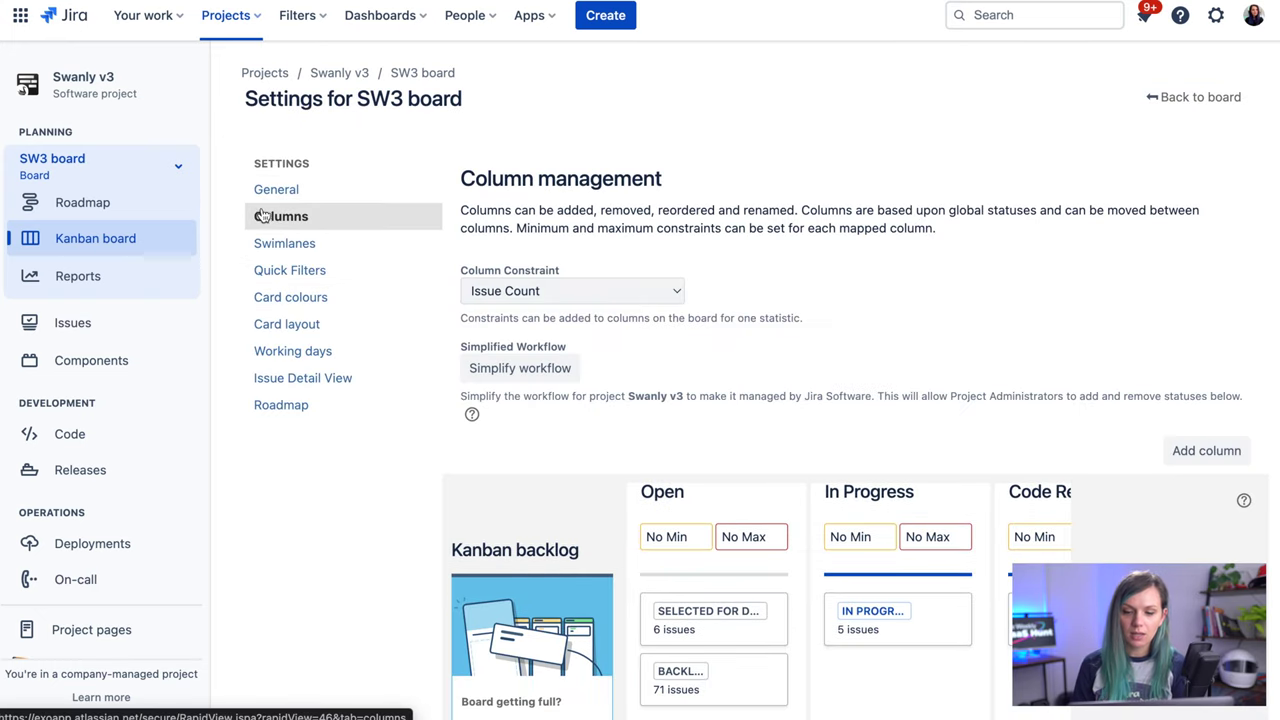
scroll(627, 293, "down", 2)
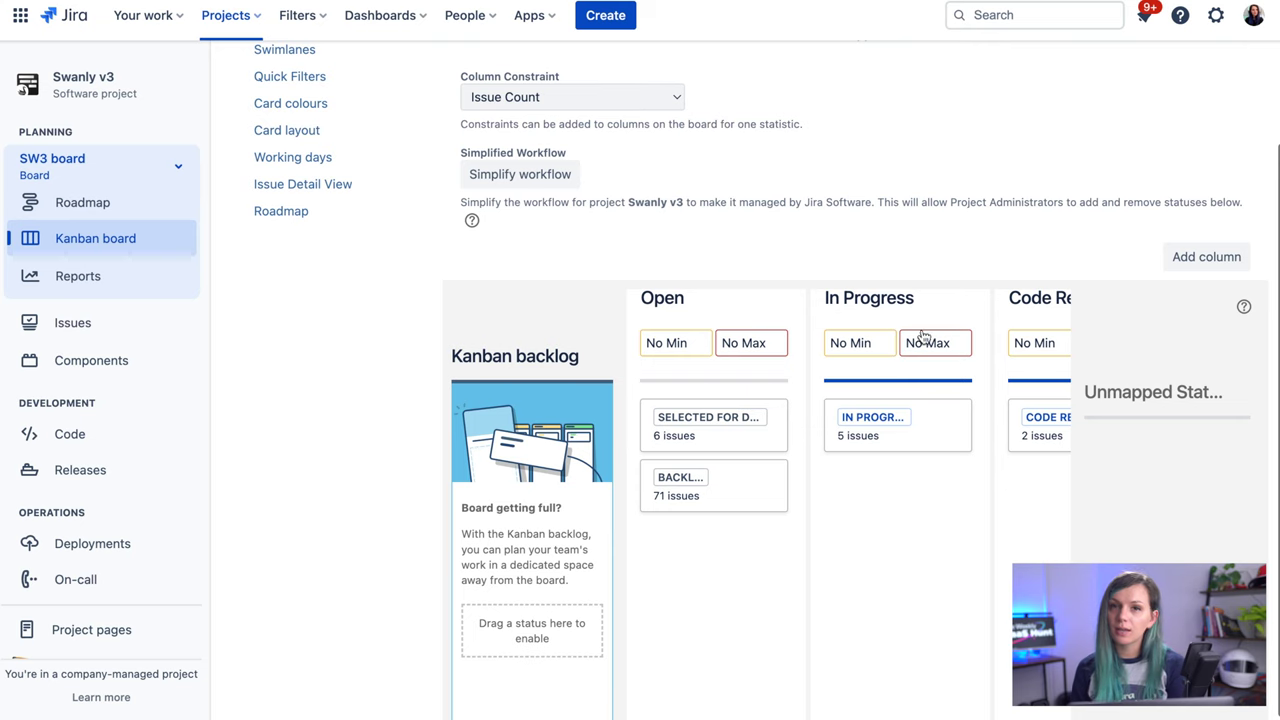
scroll(925, 342, "right", 5)
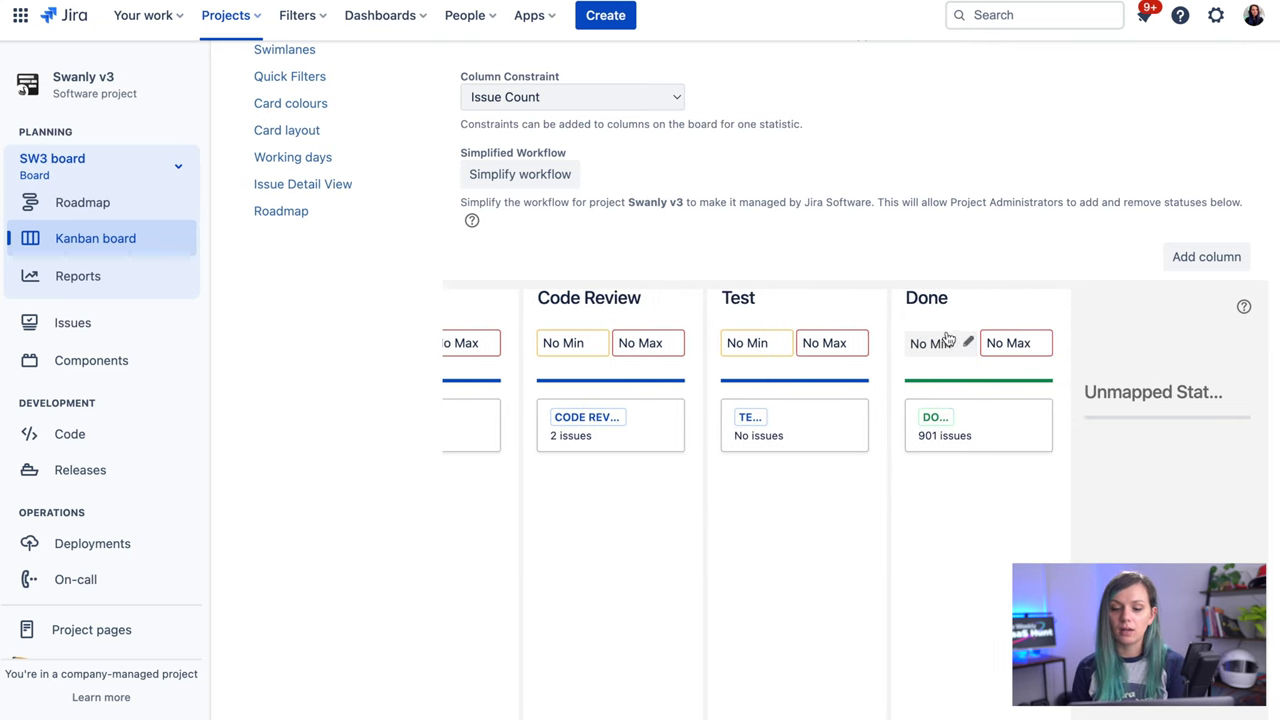
scroll(971, 326, "left", 5)
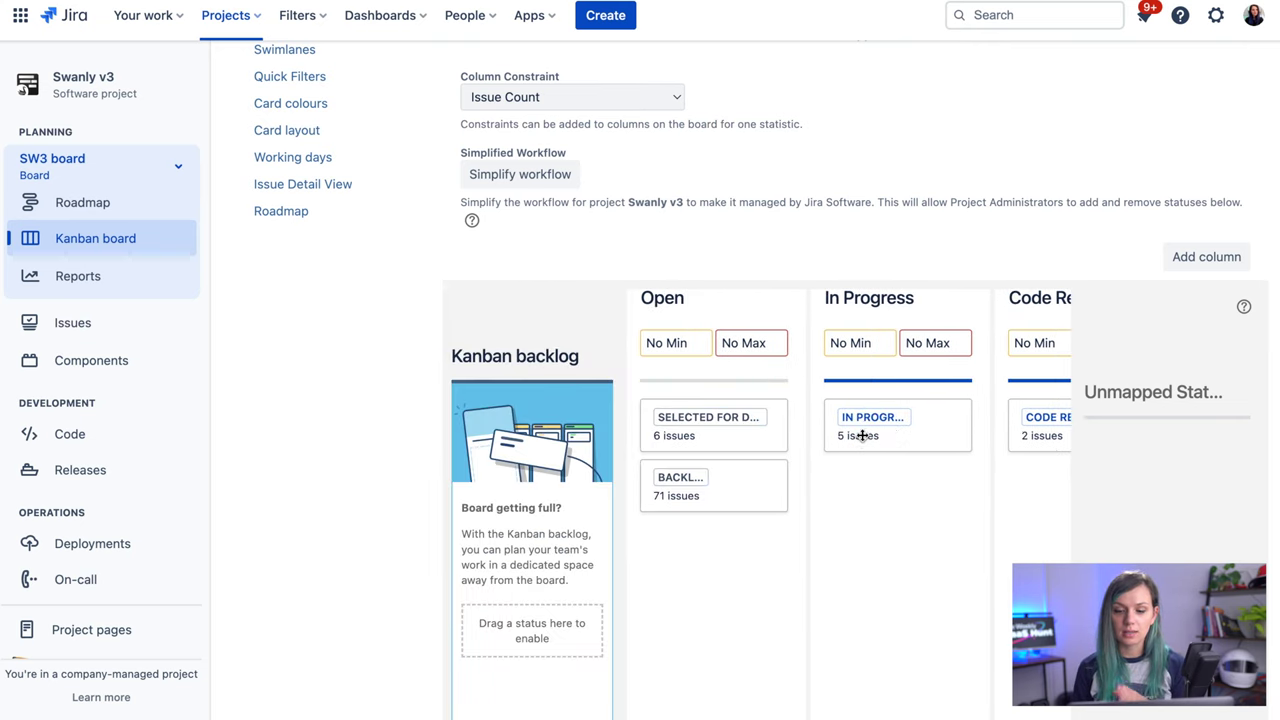
left_click_drag(883, 427, 917, 418)
scroll(920, 420, "right", 5)
scroll(925, 425, "left", 5)
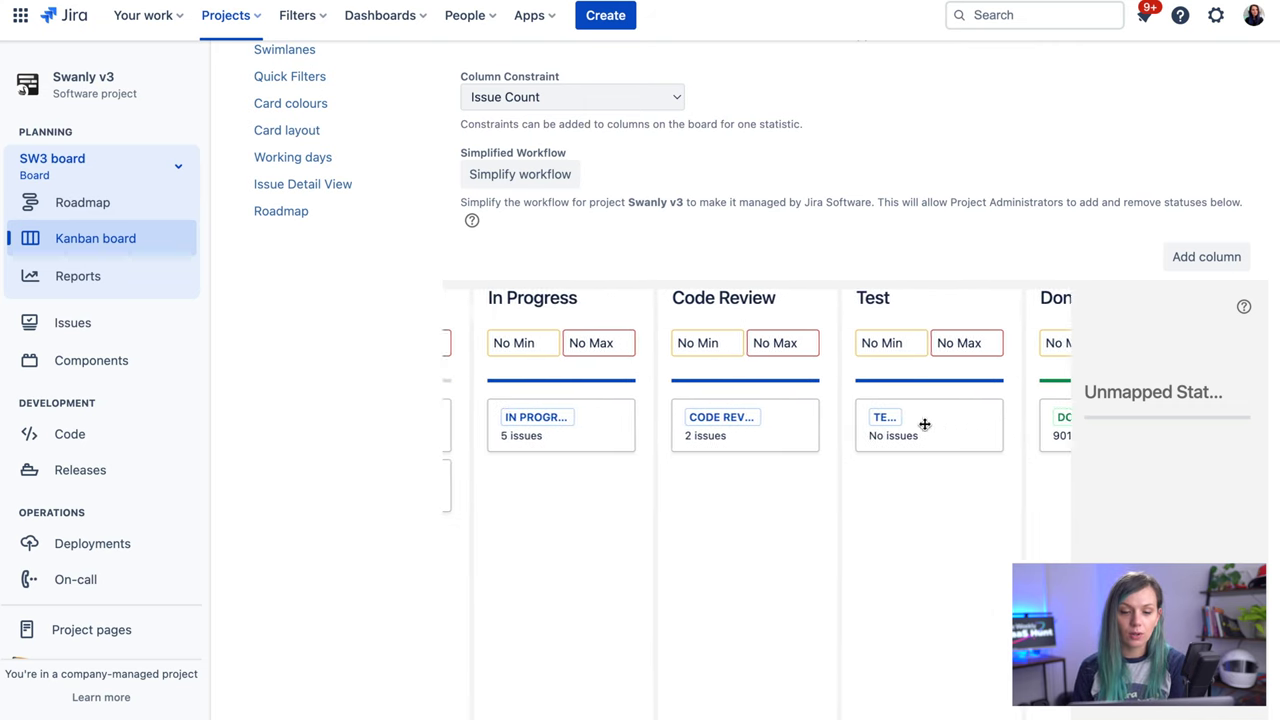
scroll(763, 434, "down", 1)
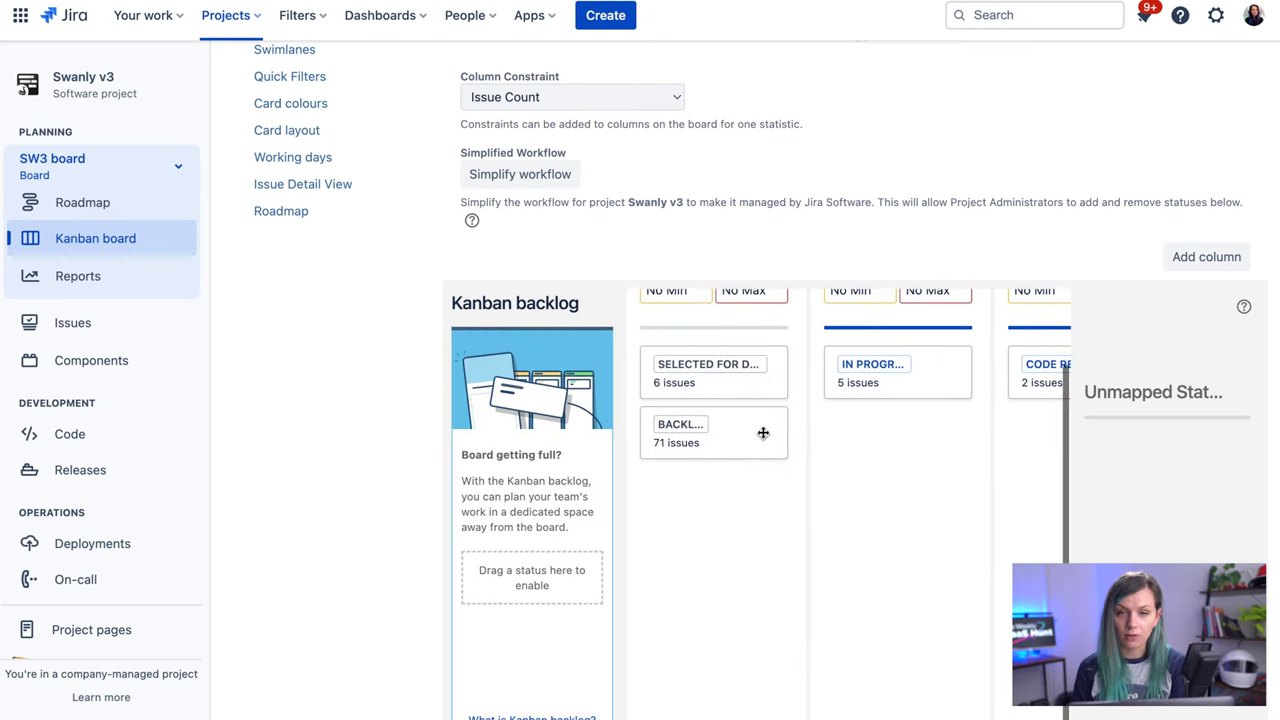
scroll(840, 245, "down", 1)
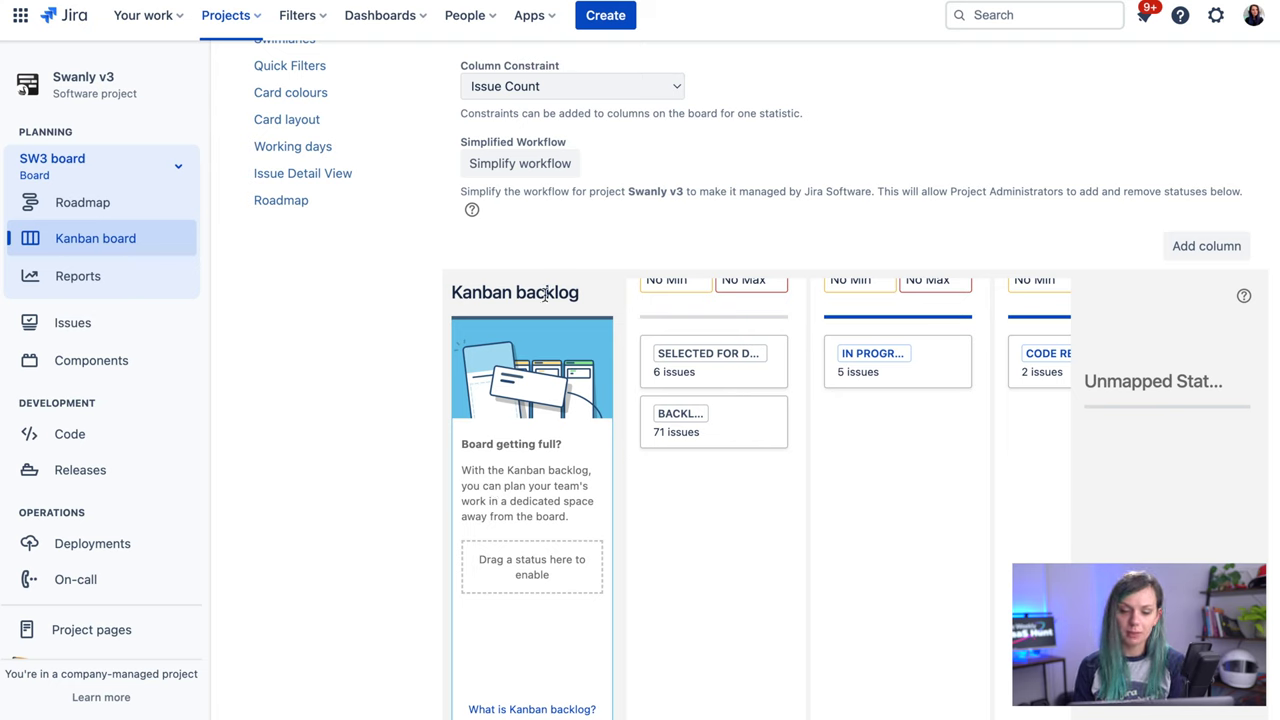
left_click_drag(672, 410, 607, 570)
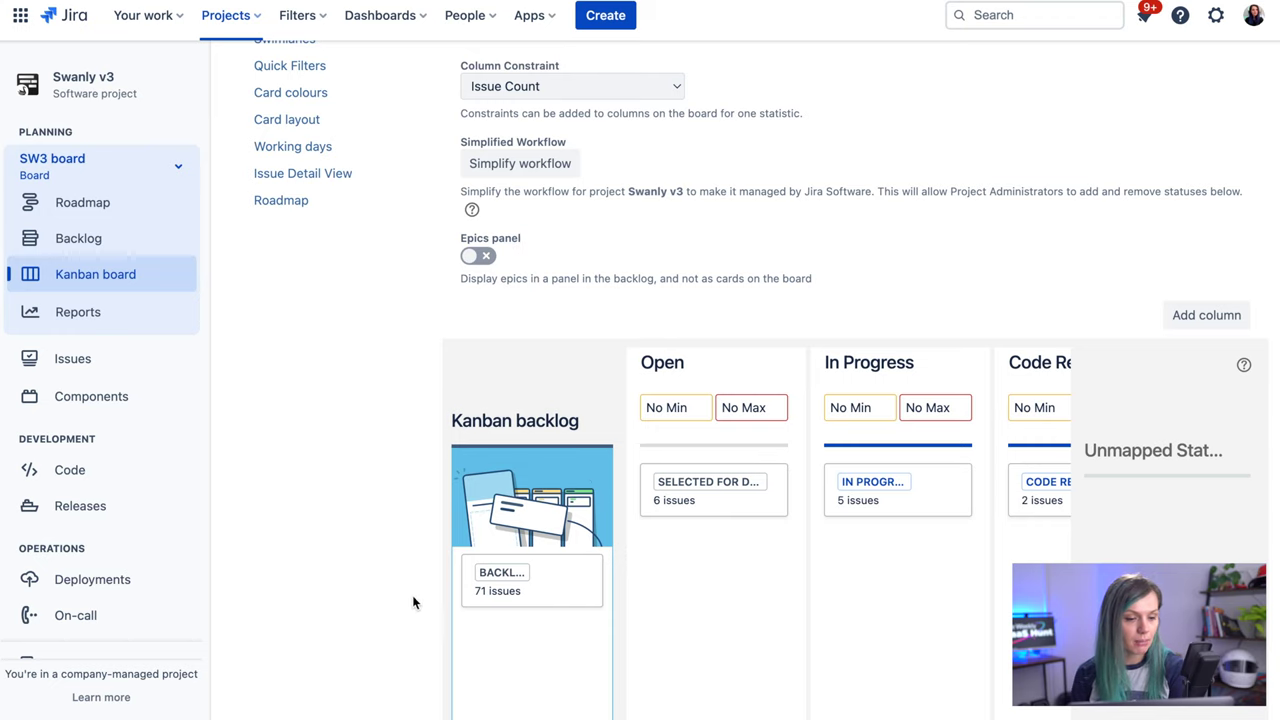
Go to the Swanly v3 Backlog page, showing 6 Open and 71 Backlog issues
left_click(78, 238)
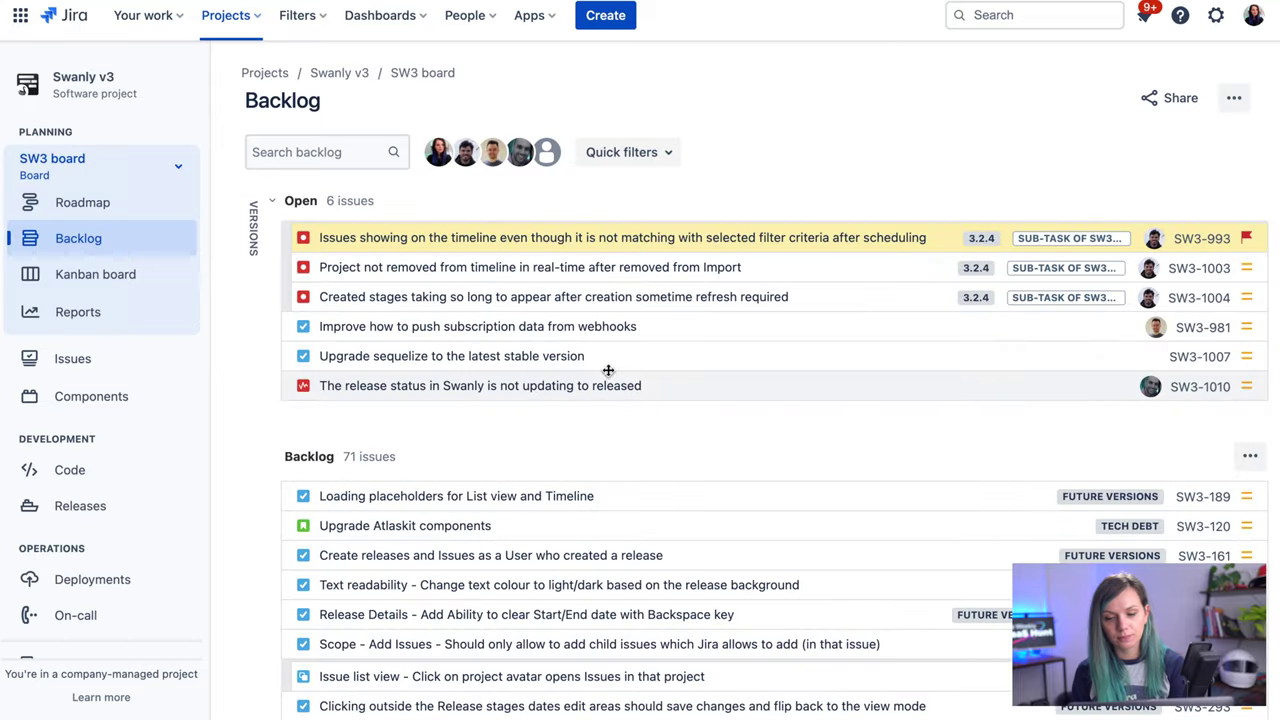
Move SW3-189 'Loading placeholders for List view and Timeline' from Backlog into Open
scroll(697, 412, "down", 7)
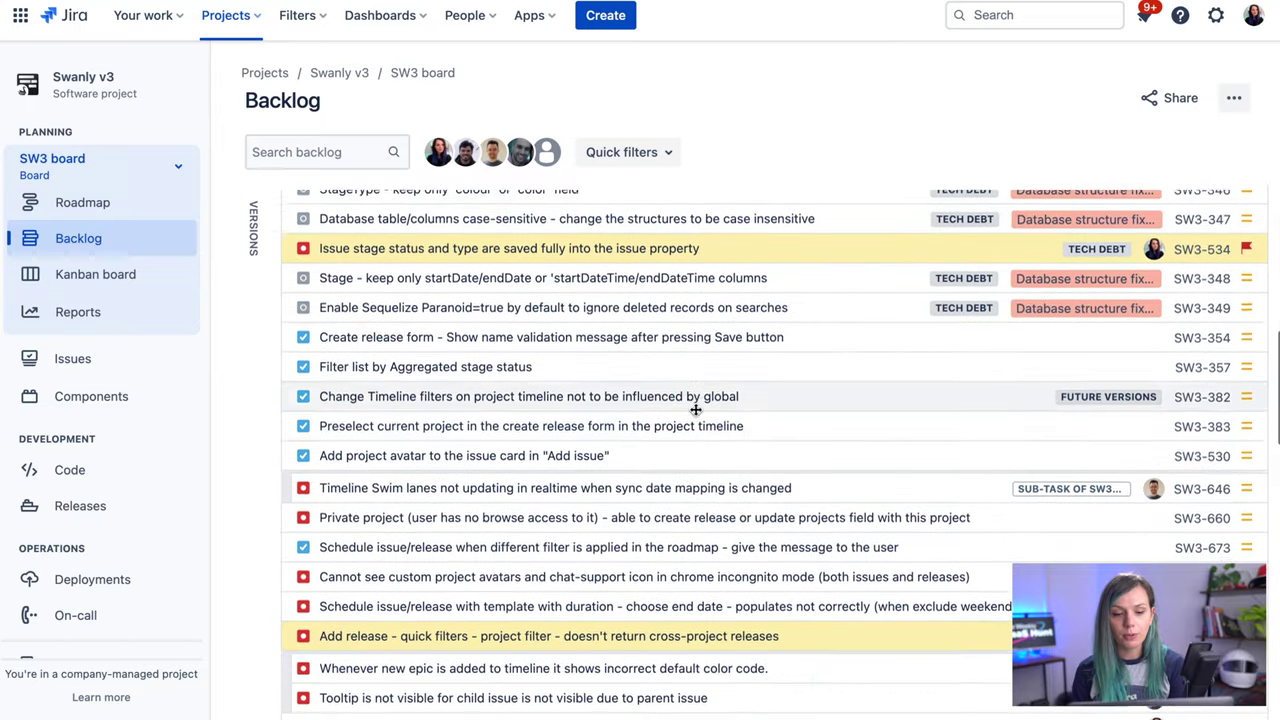
scroll(694, 411, "up", 7)
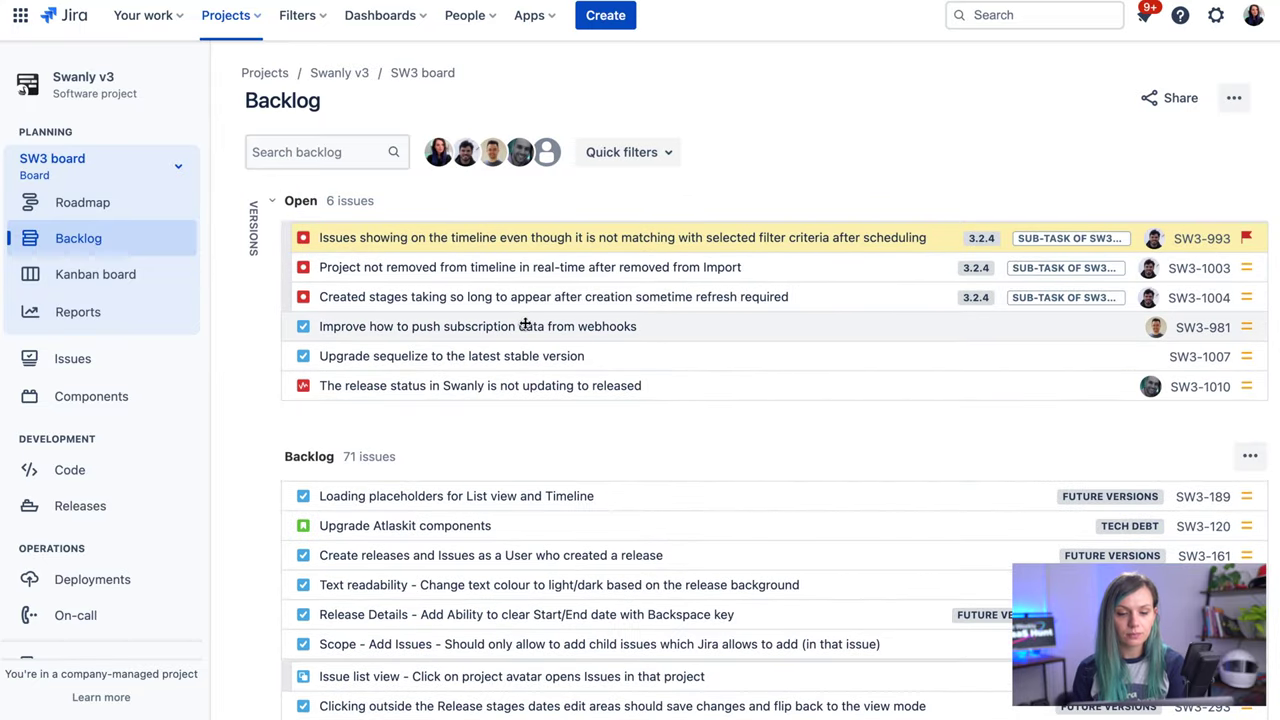
scroll(521, 330, "down", 4)
scroll(480, 390, "up", 2)
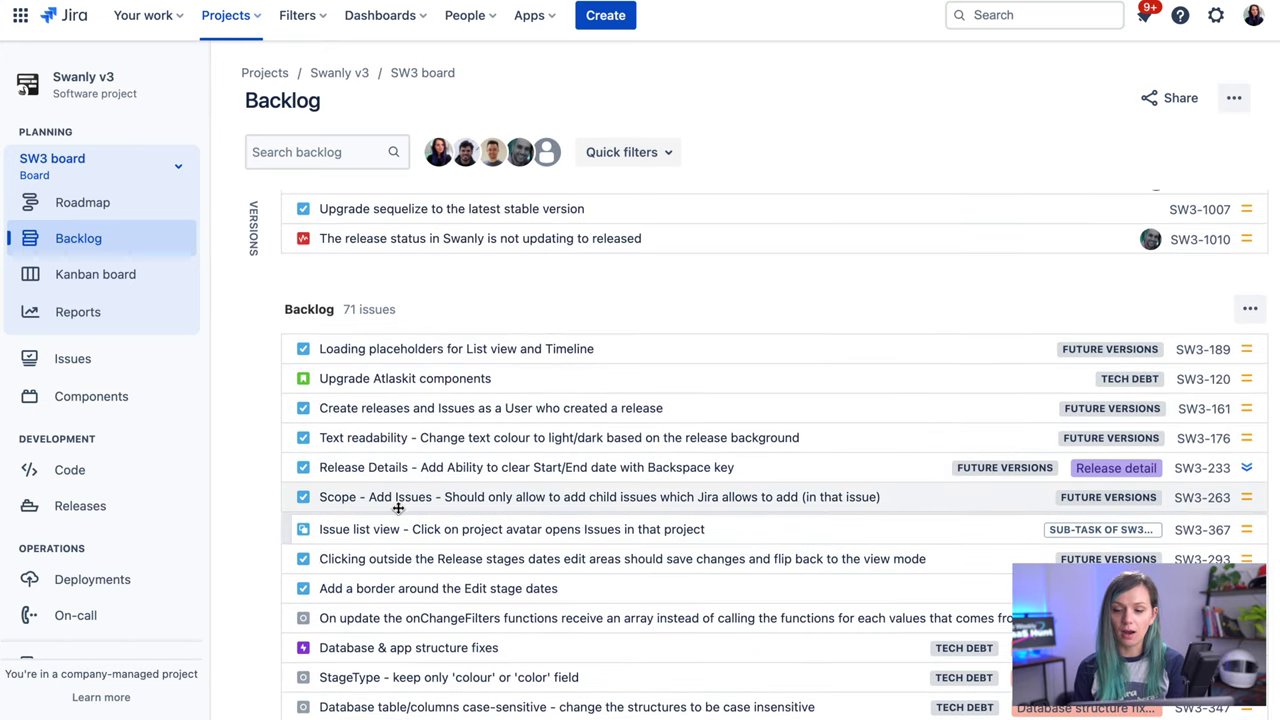
scroll(400, 505, "down", 4)
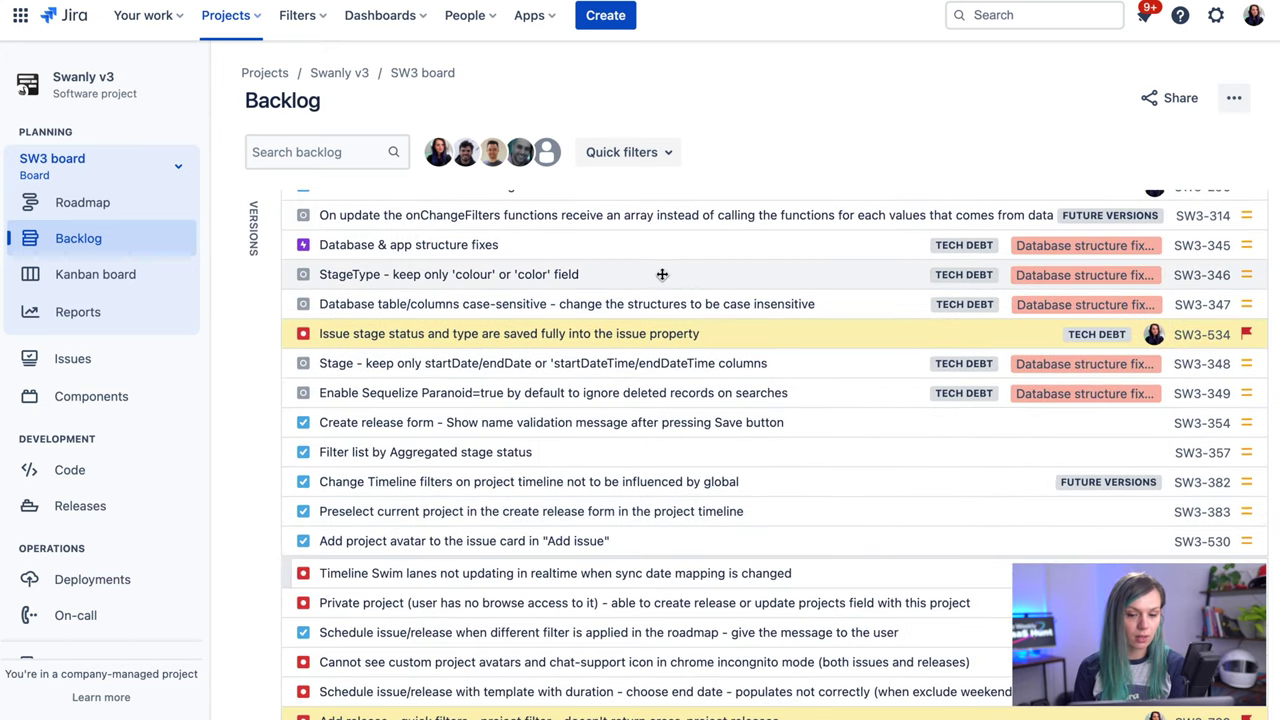
scroll(666, 286, "up", 4)
left_click_drag(672, 362, 657, 249)
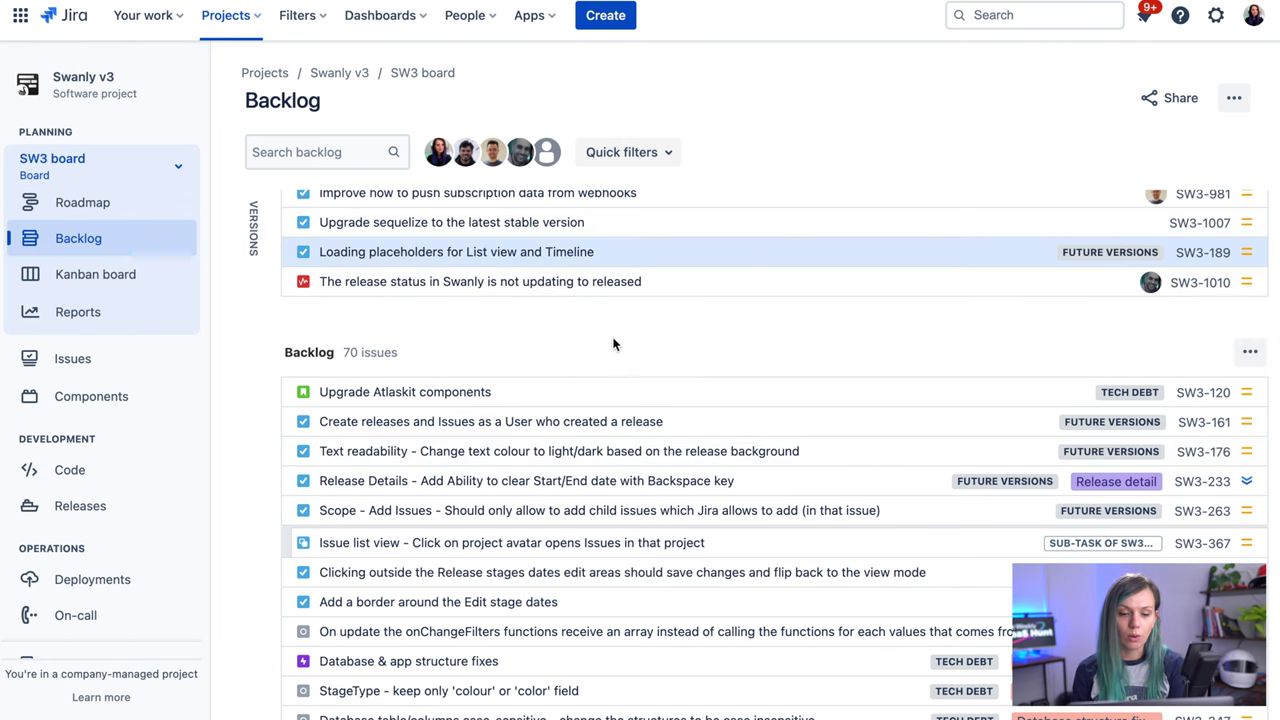
scroll(423, 289, "up", 2)
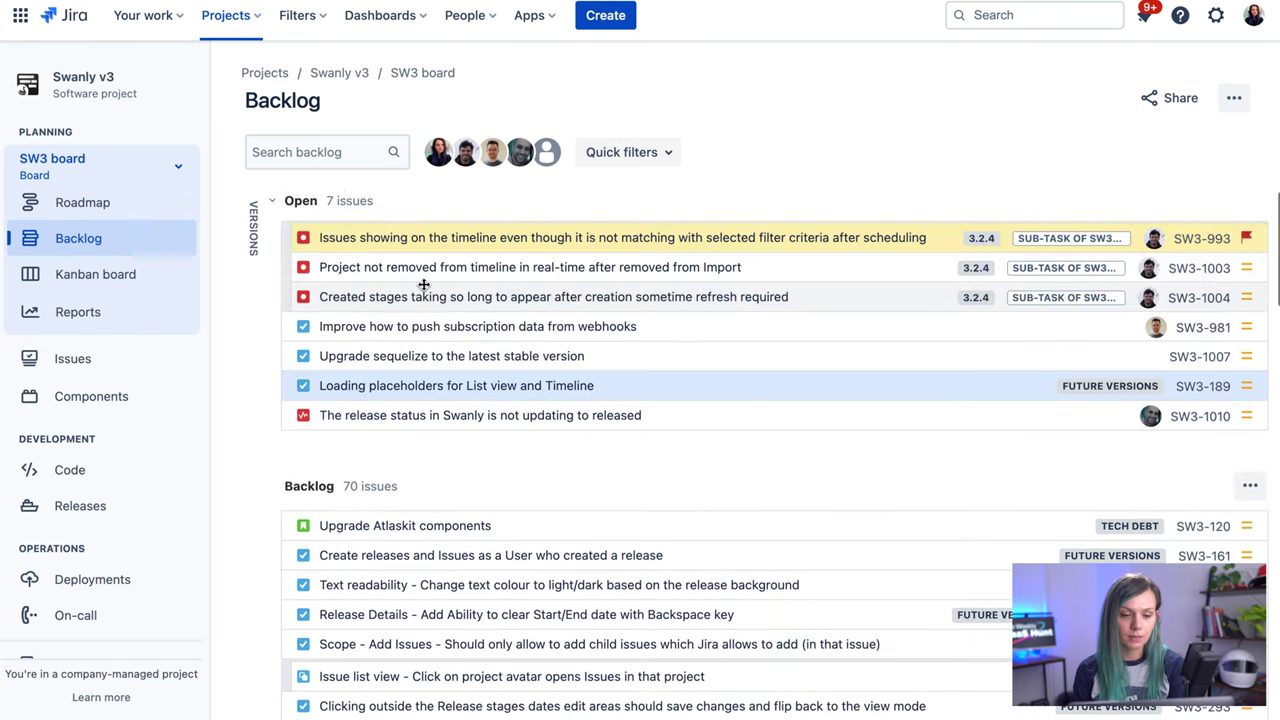
left_click(252, 268)
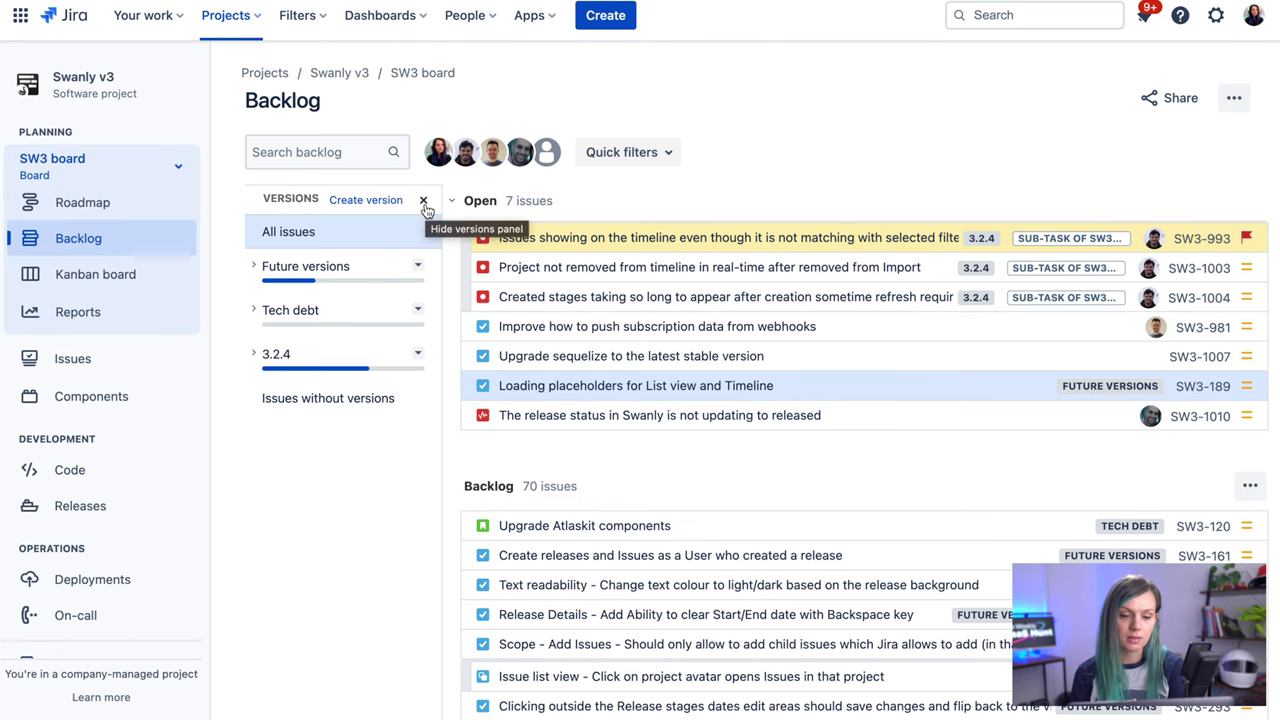
left_click(424, 204)
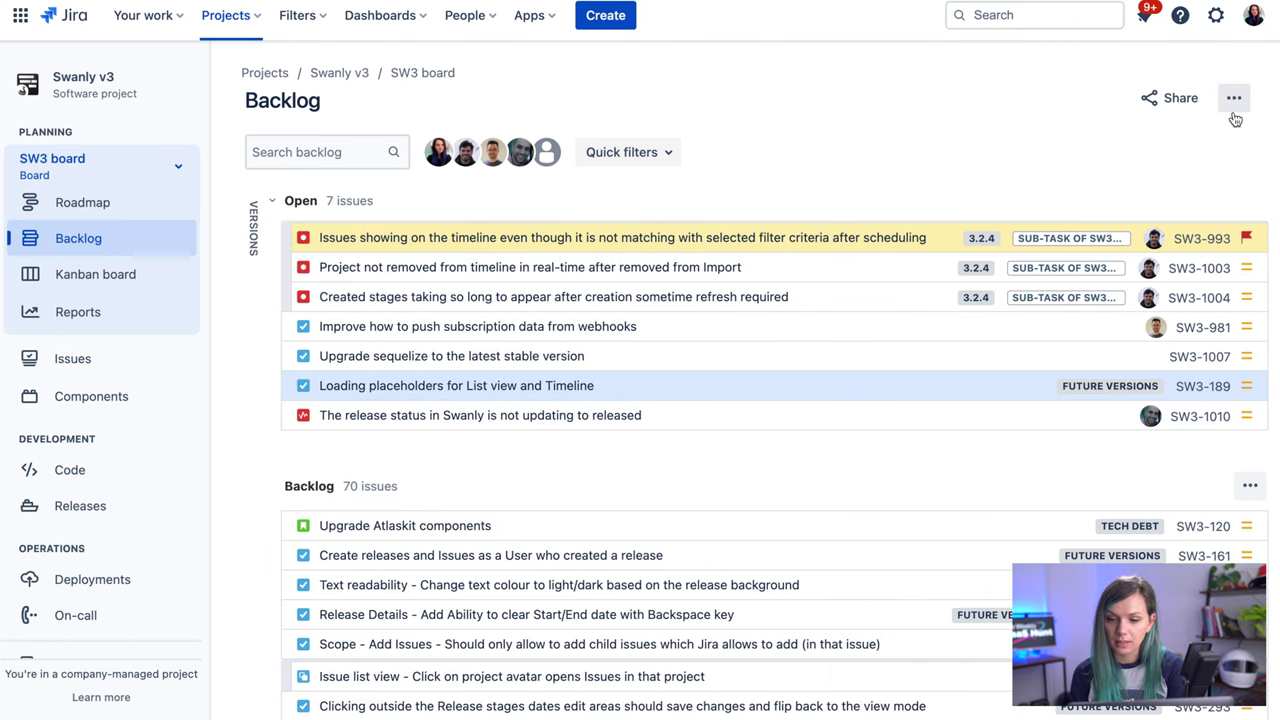
left_click(1234, 99)
Switch on the Epics panel in the board settings and return to the backlog
left_click(1151, 148)
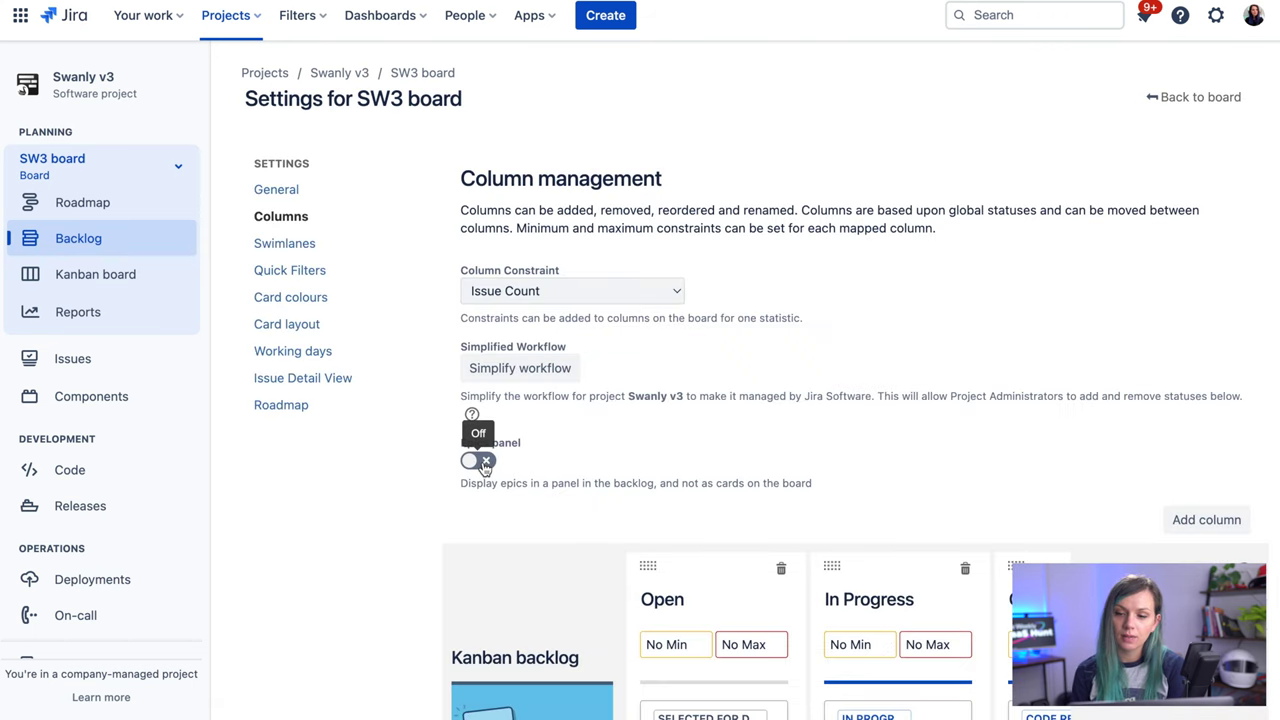
left_click(483, 461)
left_click(1203, 97)
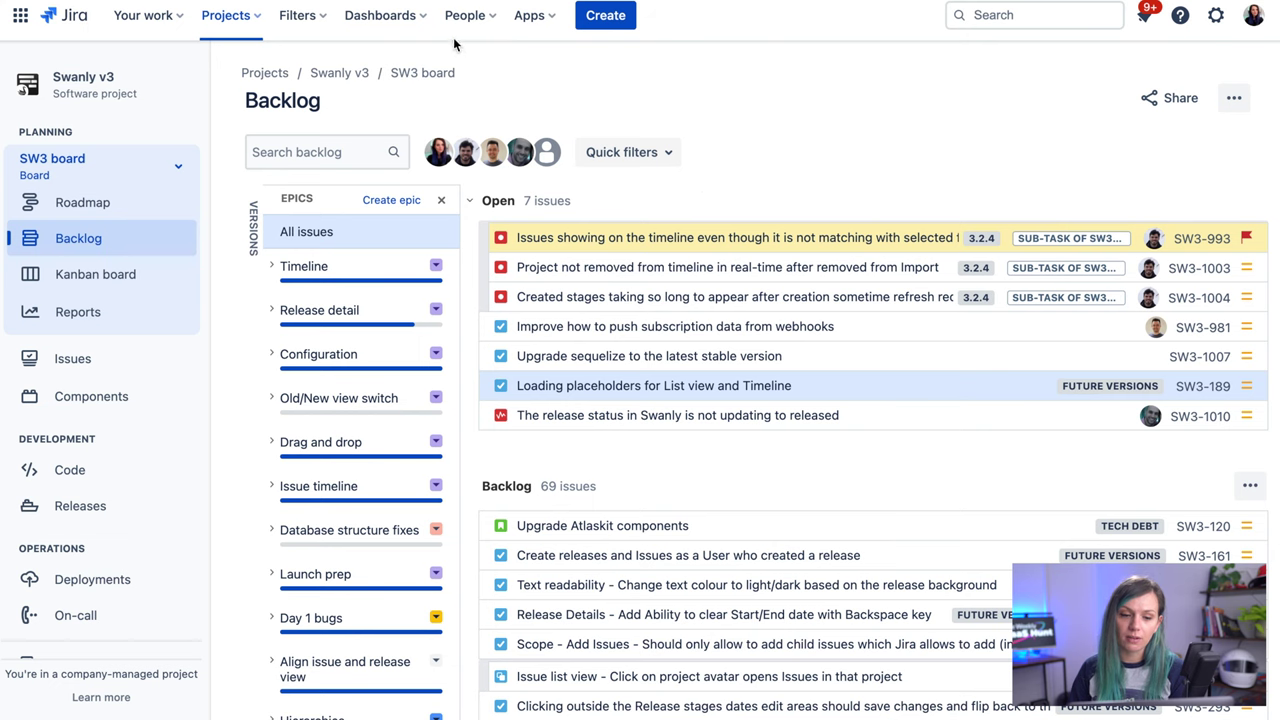
Apply the Bugs quick filter, then switch to Tech Debt to show its 5 issues
left_click(630, 152)
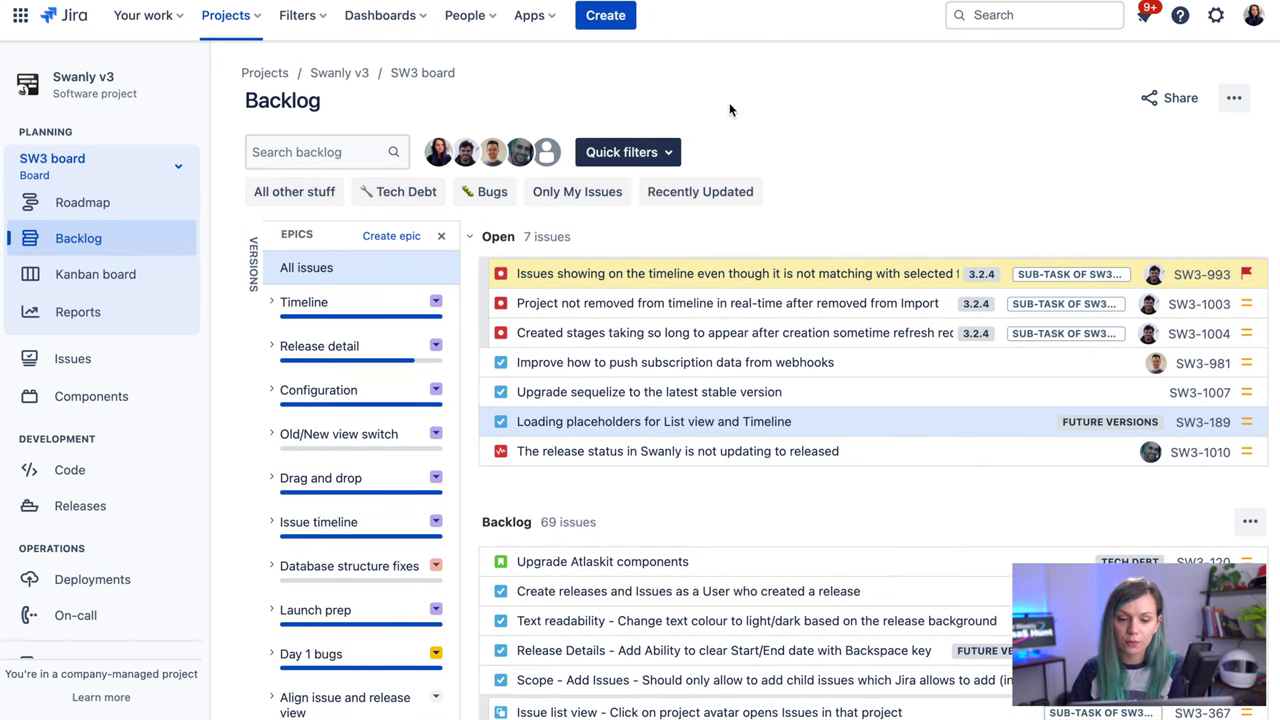
left_click(488, 193)
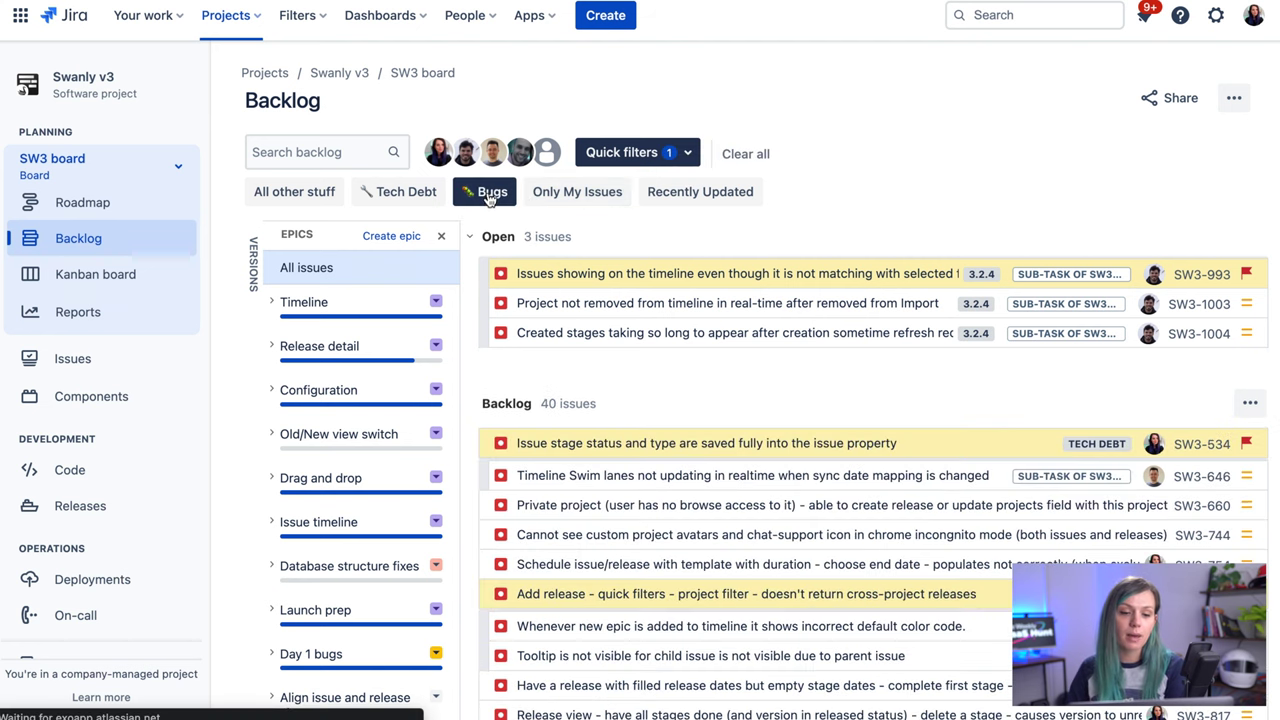
left_click(433, 205)
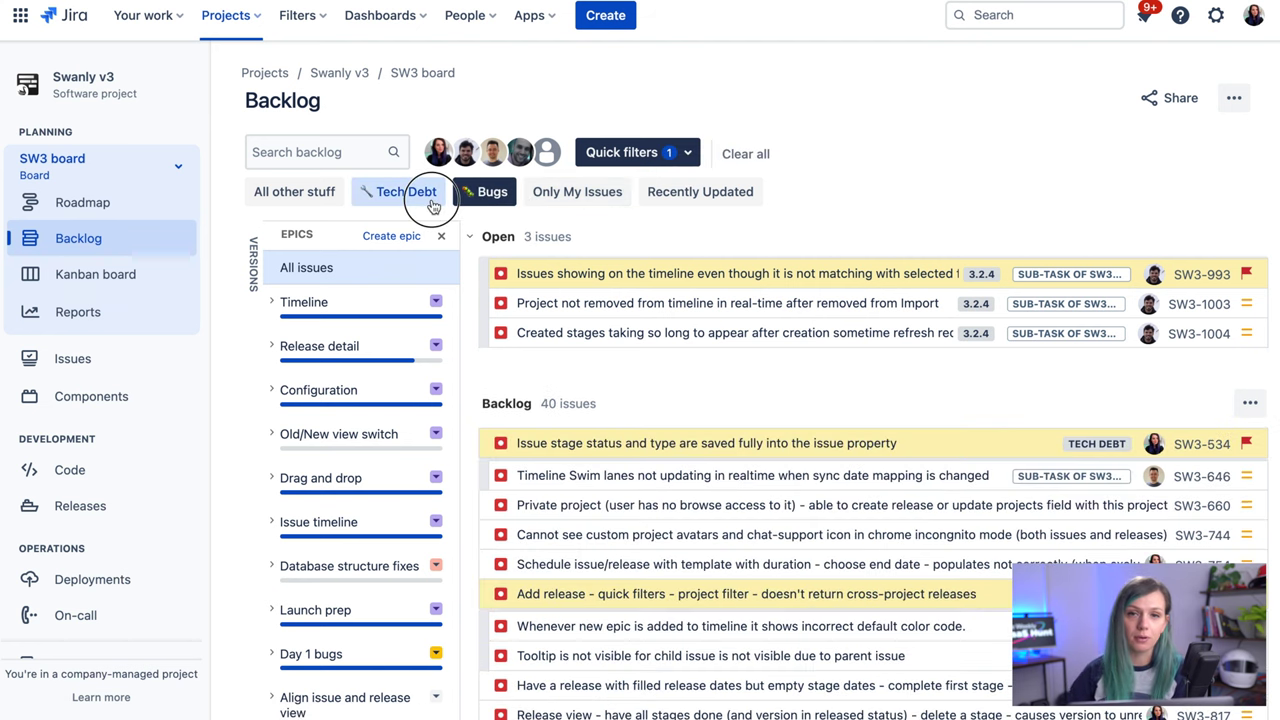
left_click(490, 195)
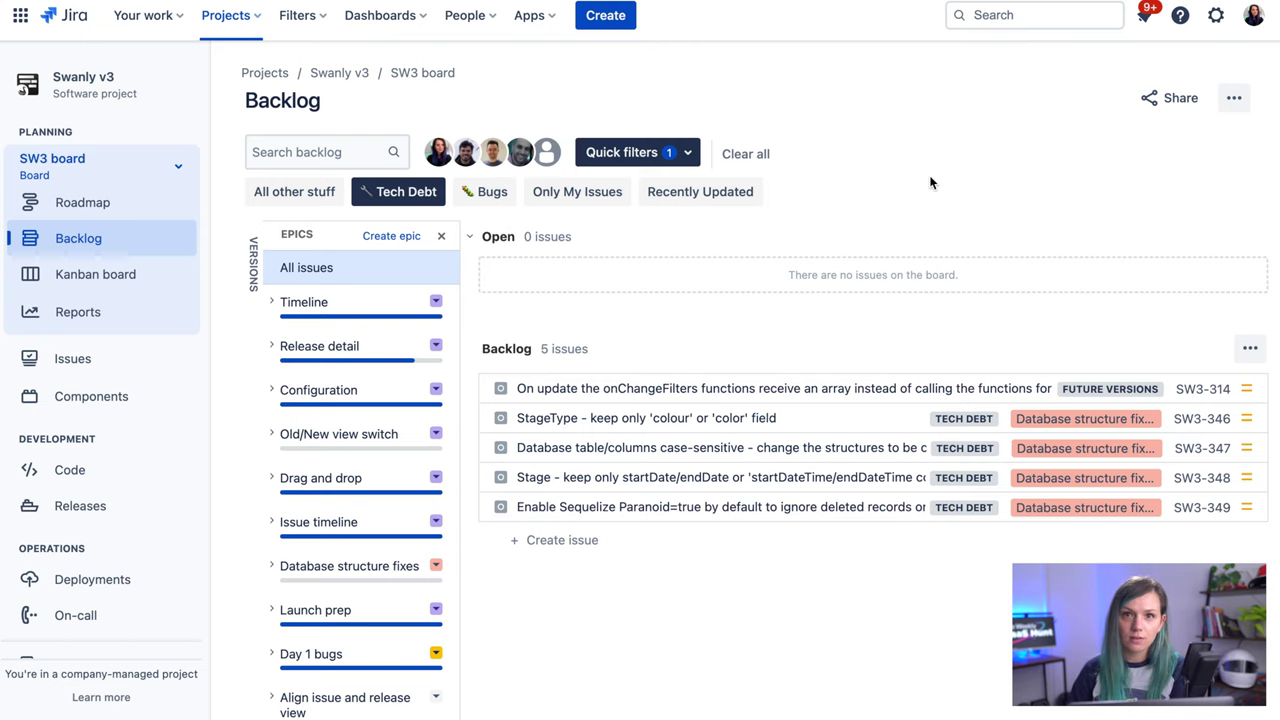
left_click(1234, 98)
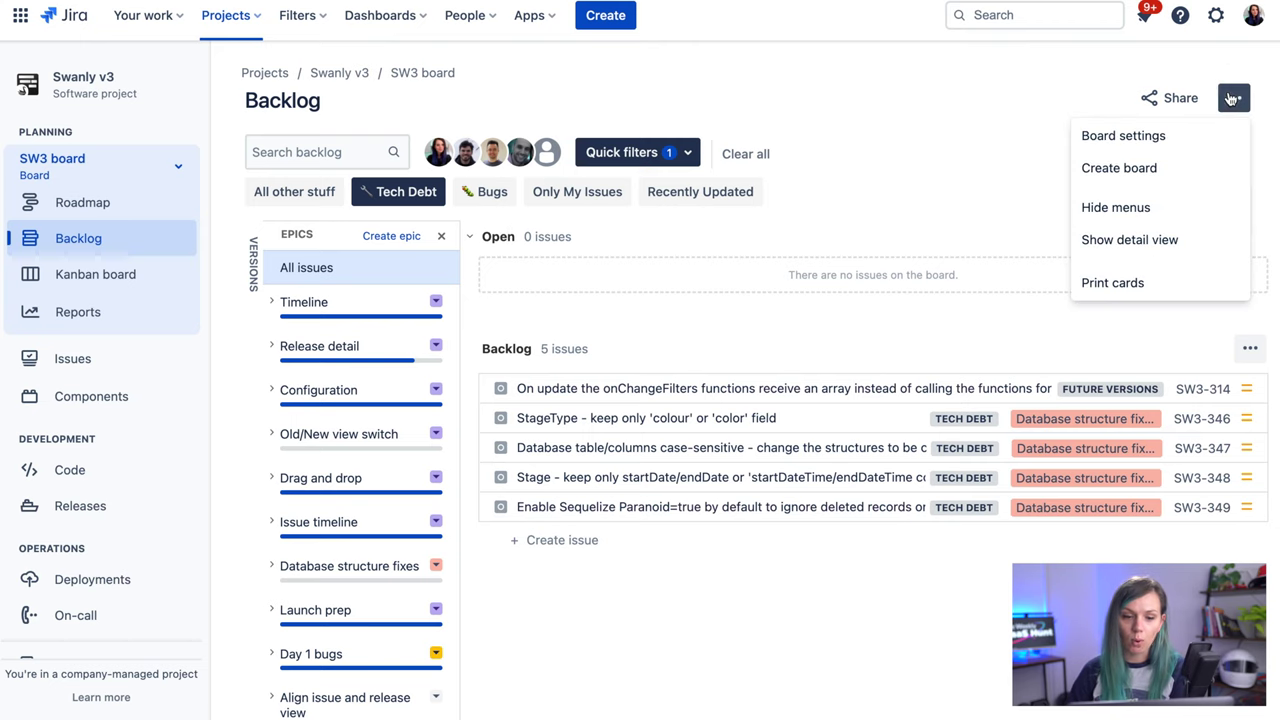
left_click(1120, 140)
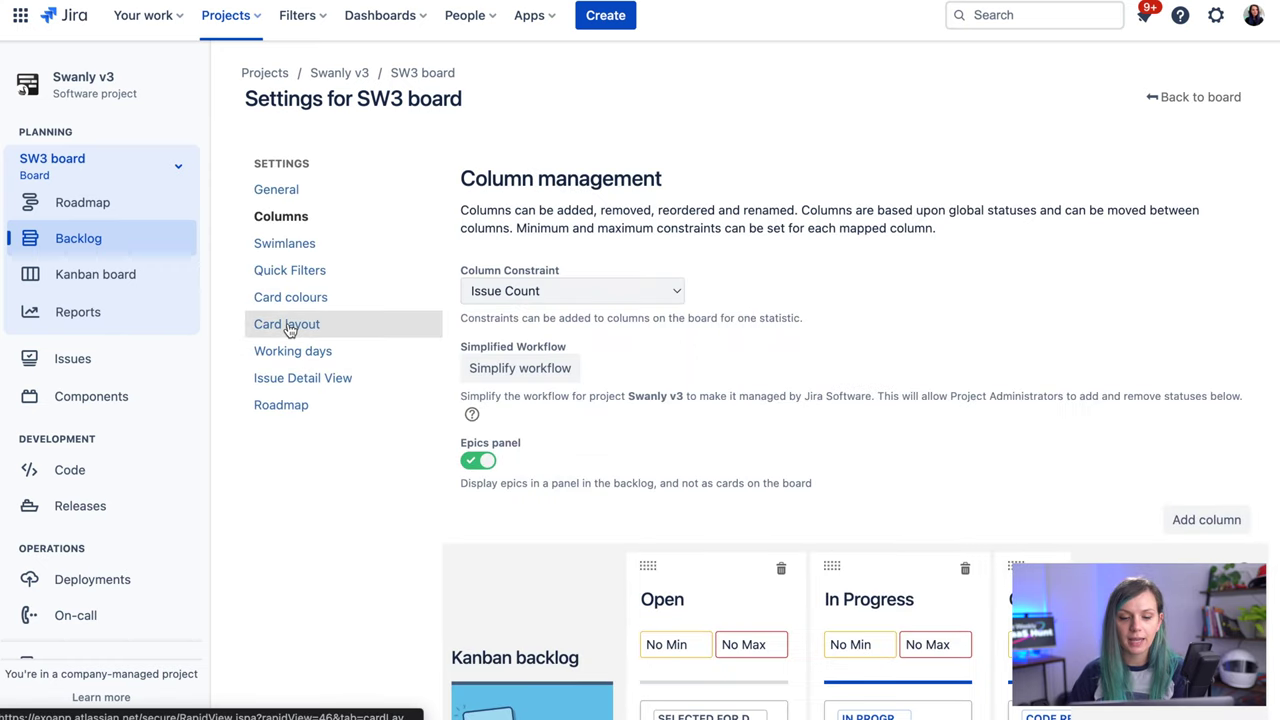
left_click(288, 271)
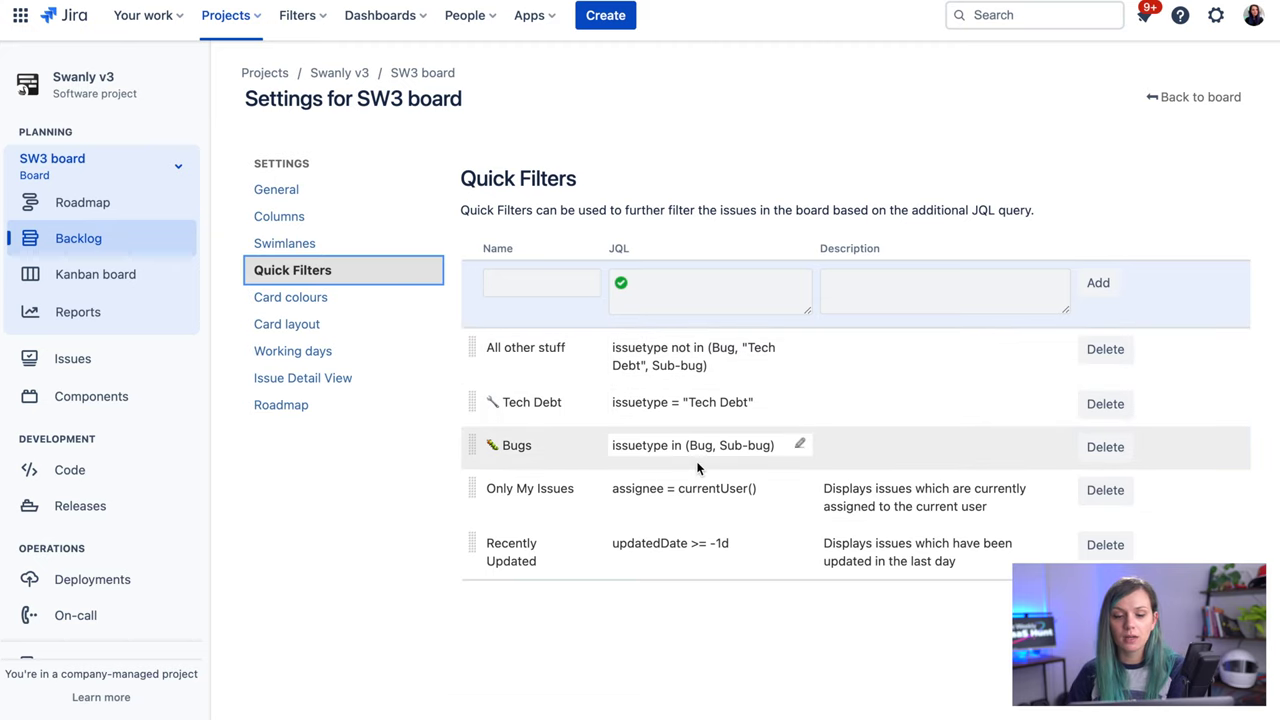
left_click(702, 288)
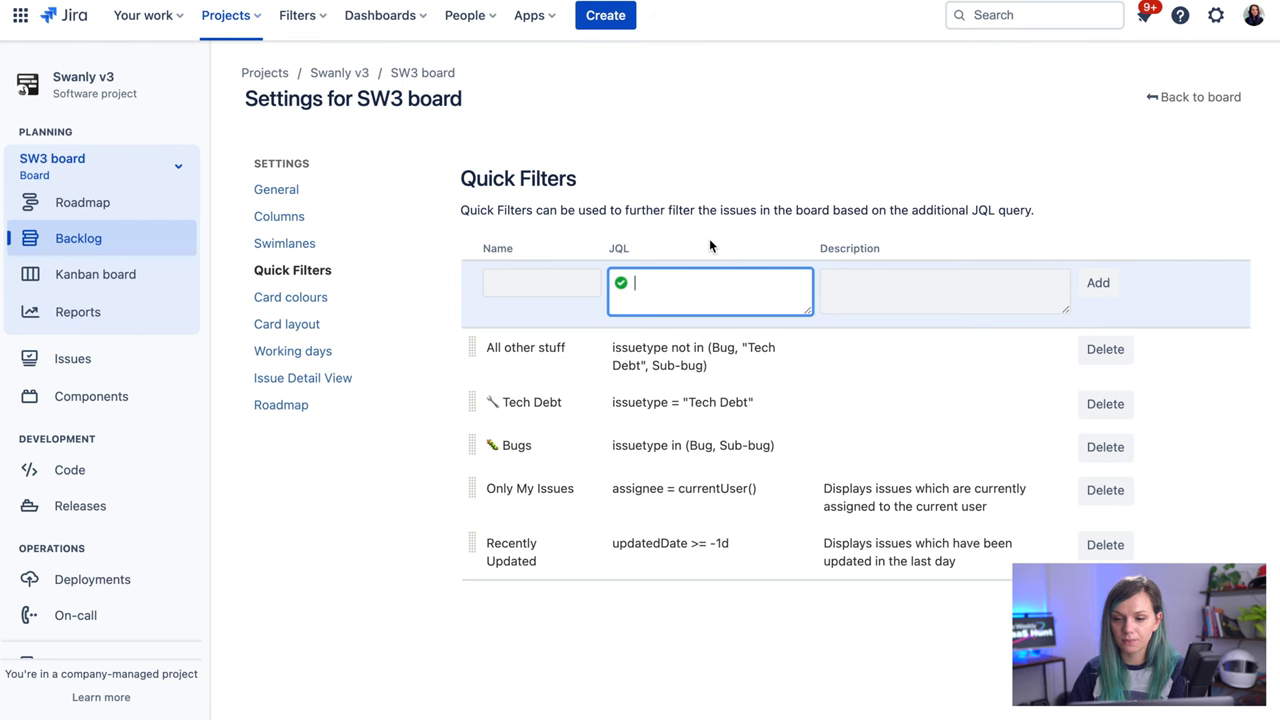
left_click(1185, 100)
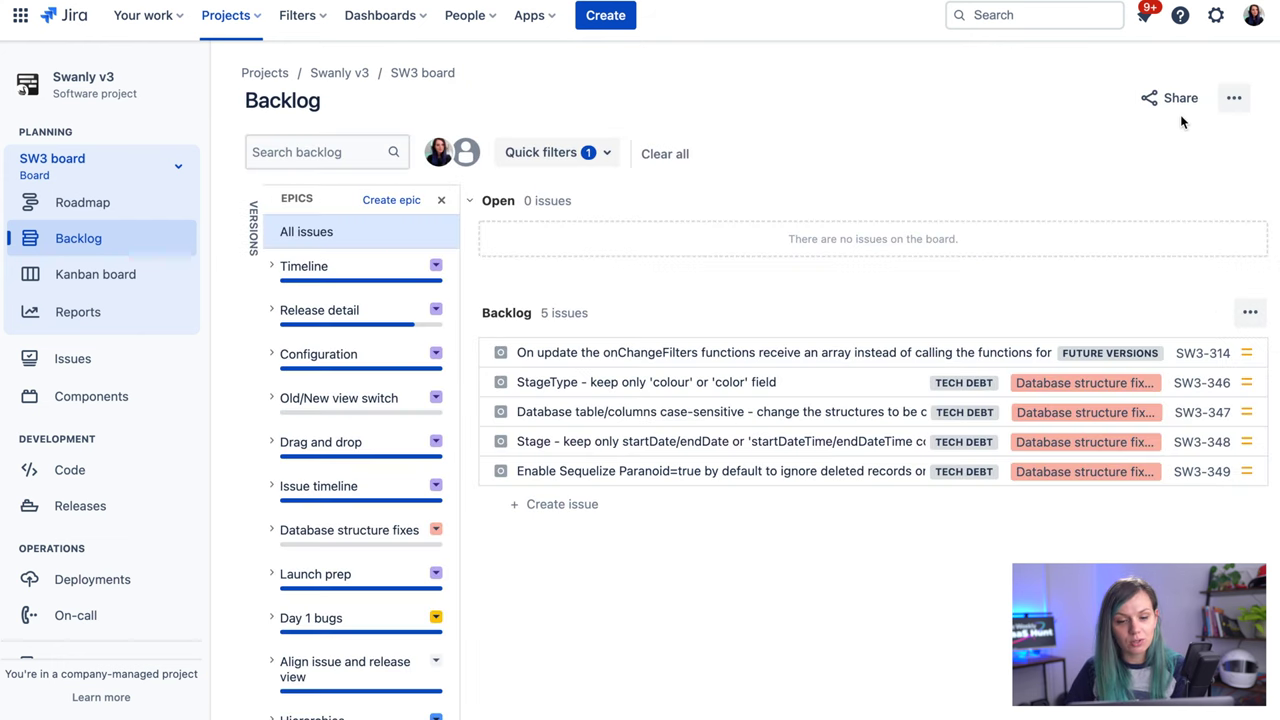
Clear the Tech Debt quick filter so all 7 Open and 69 Backlog issues show
left_click(545, 152)
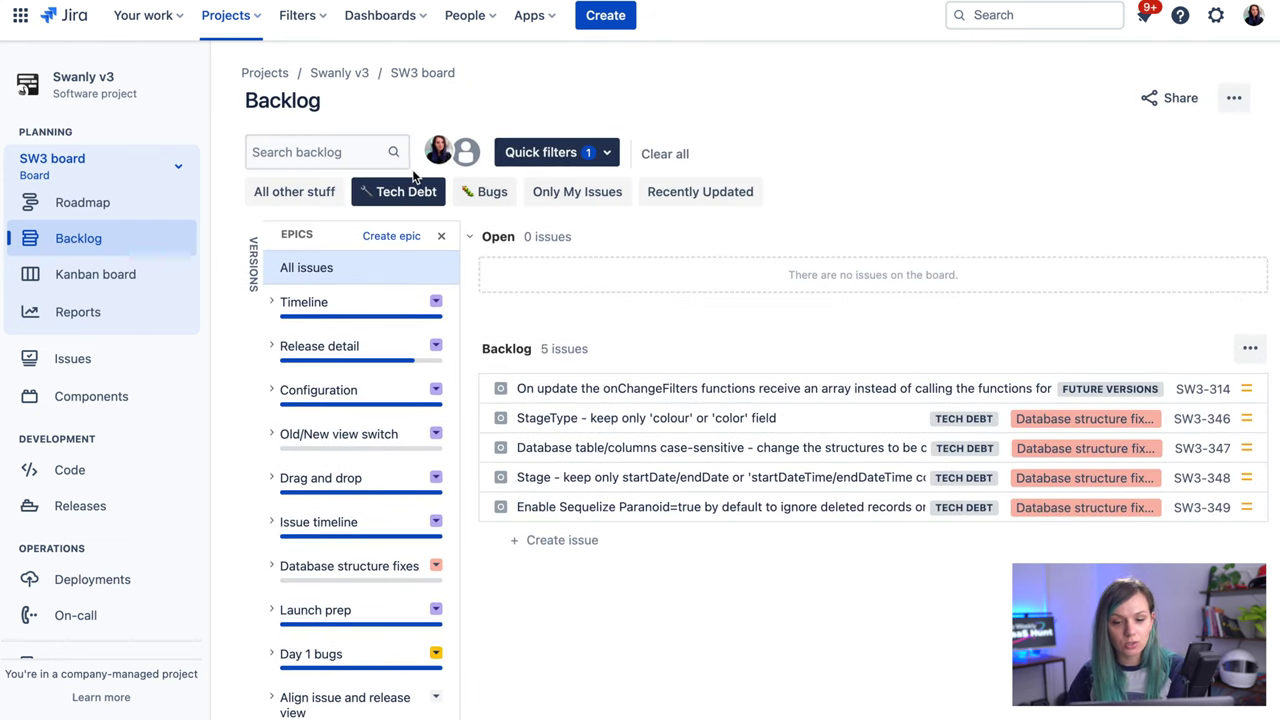
left_click(399, 191)
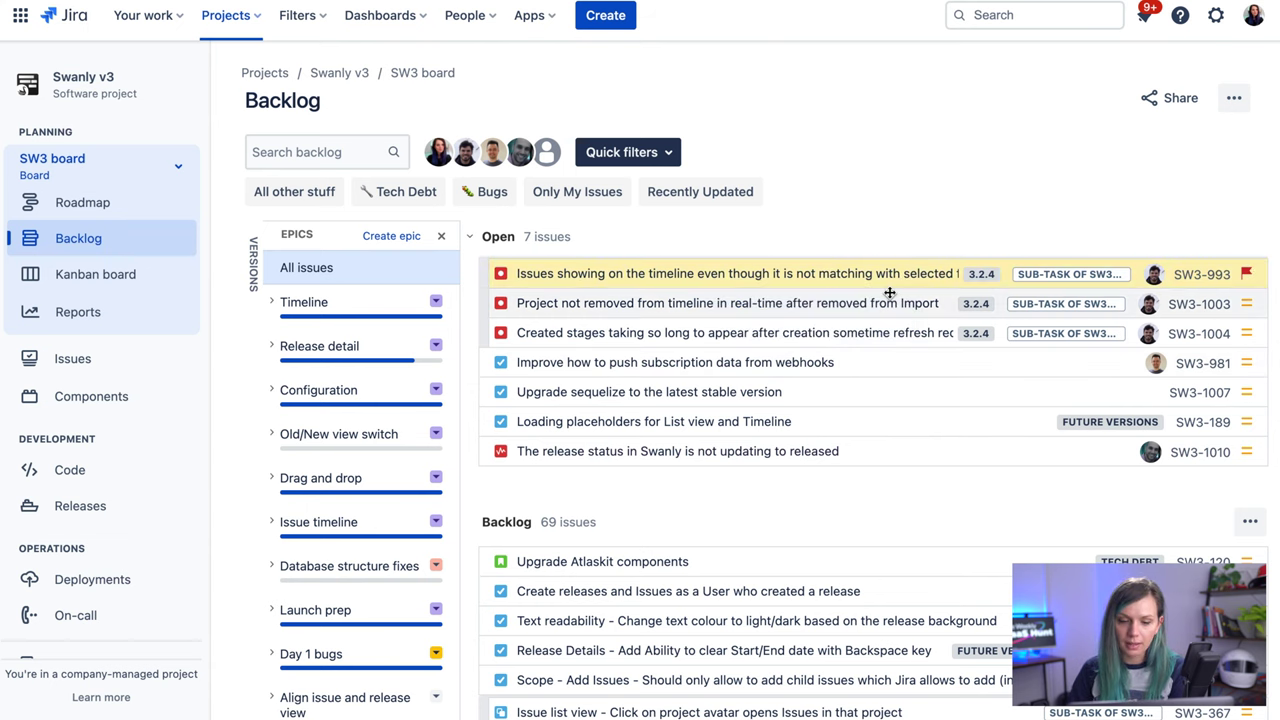
Add a flag to issue SW3-904 'Filter sharing' from its Actions menu, then close its details panel
scroll(889, 292, "down", 10)
left_click(777, 423)
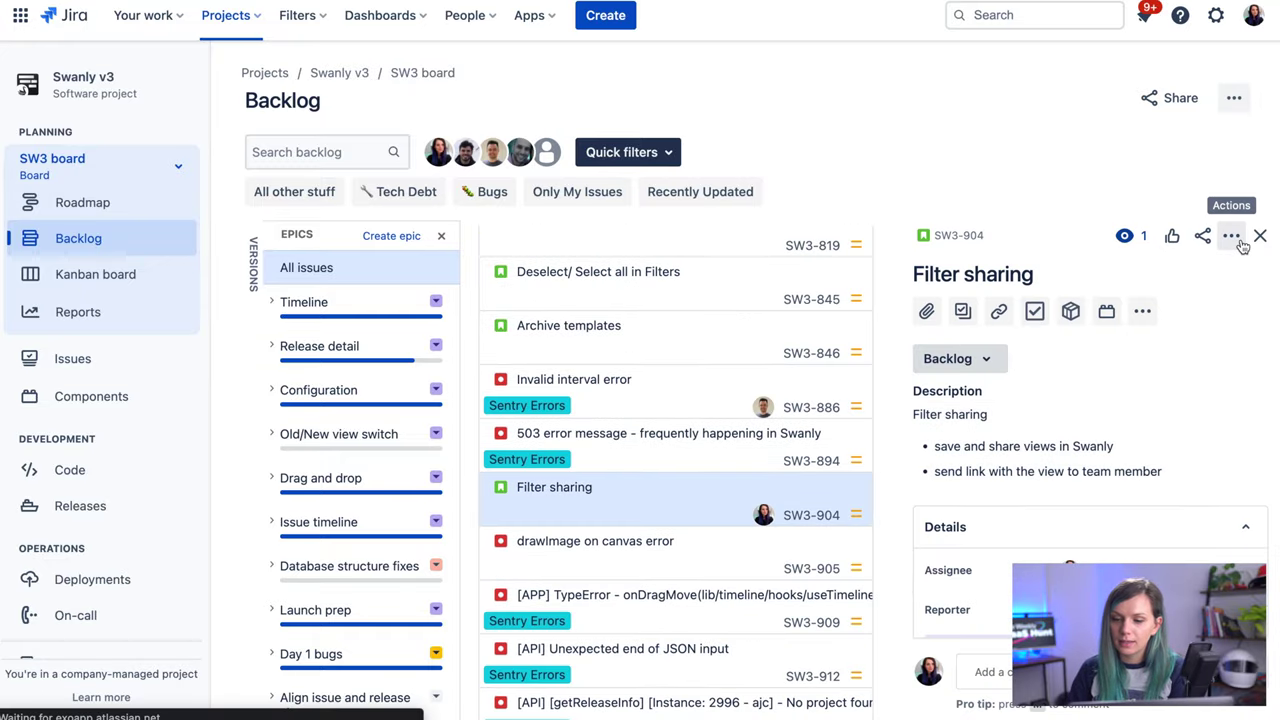
left_click(1232, 237)
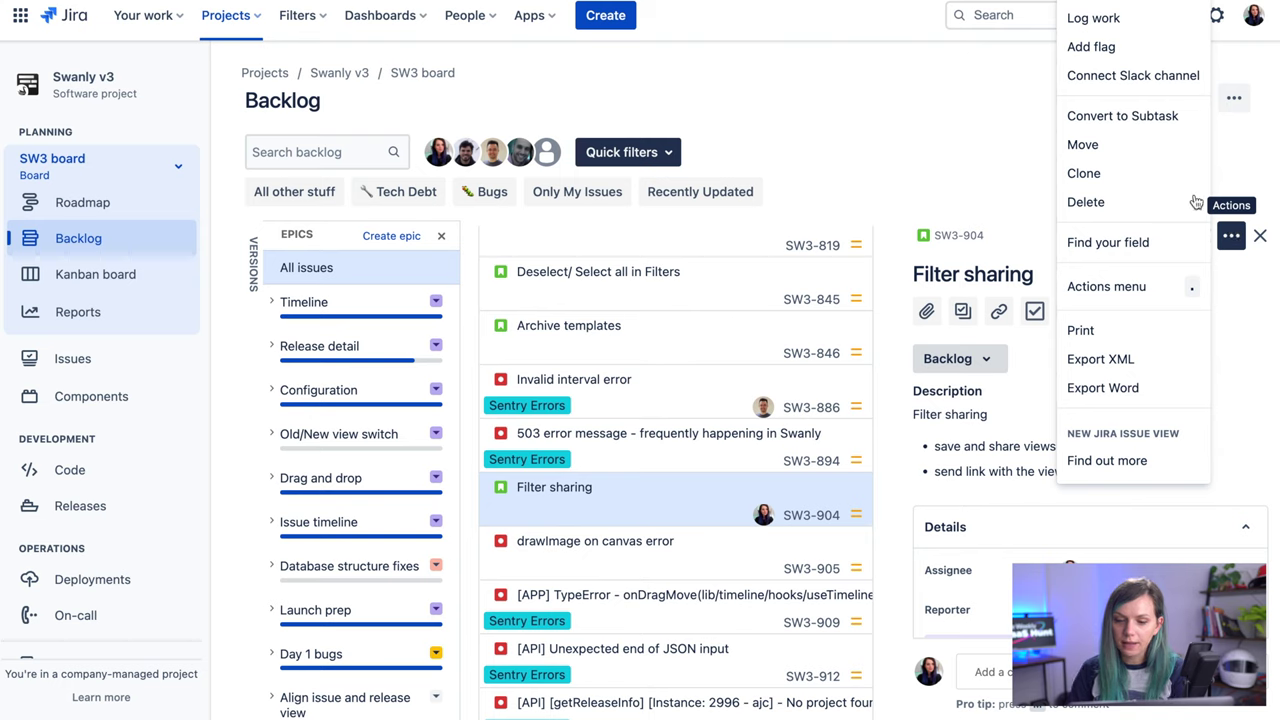
left_click(1088, 46)
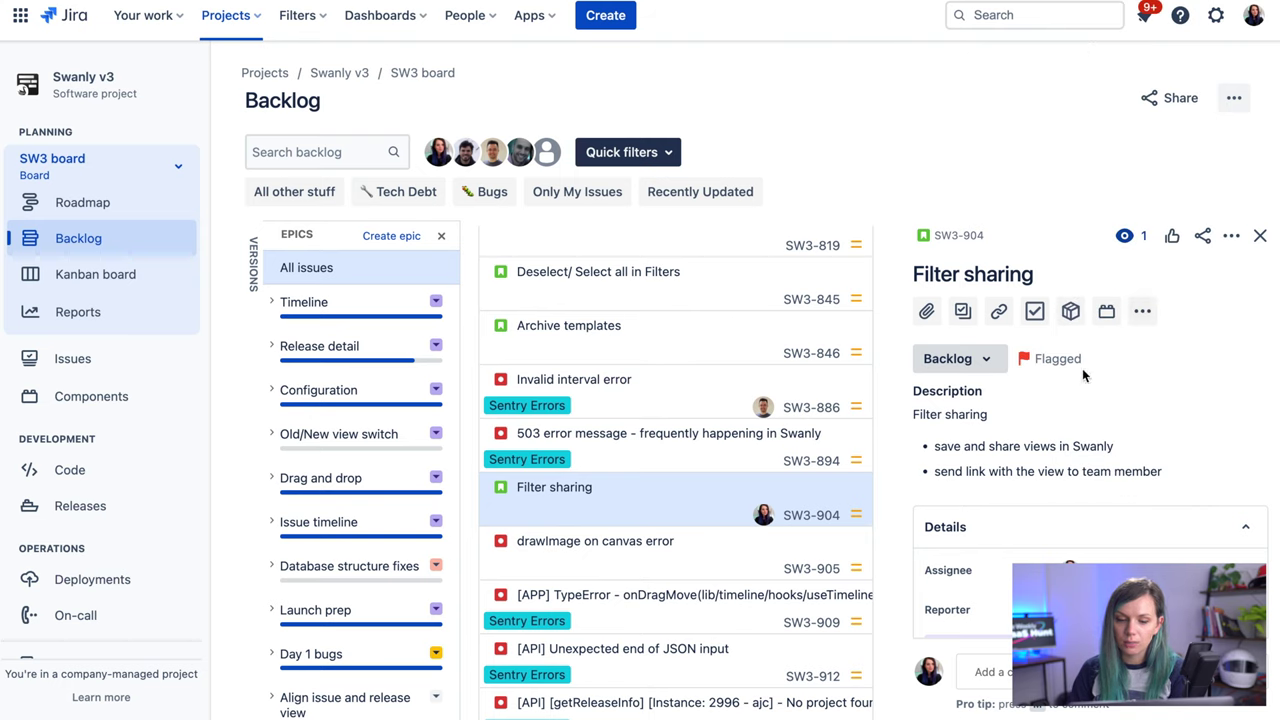
left_click(670, 433)
left_click(648, 502)
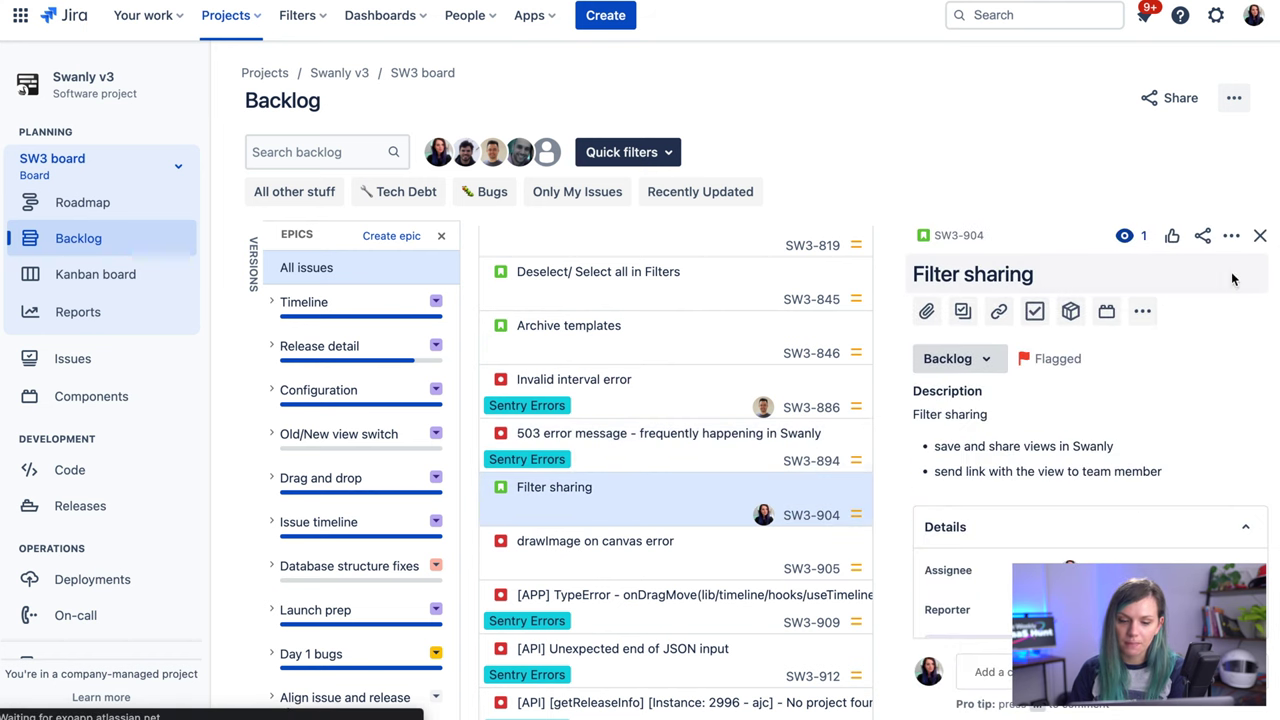
left_click(1261, 237)
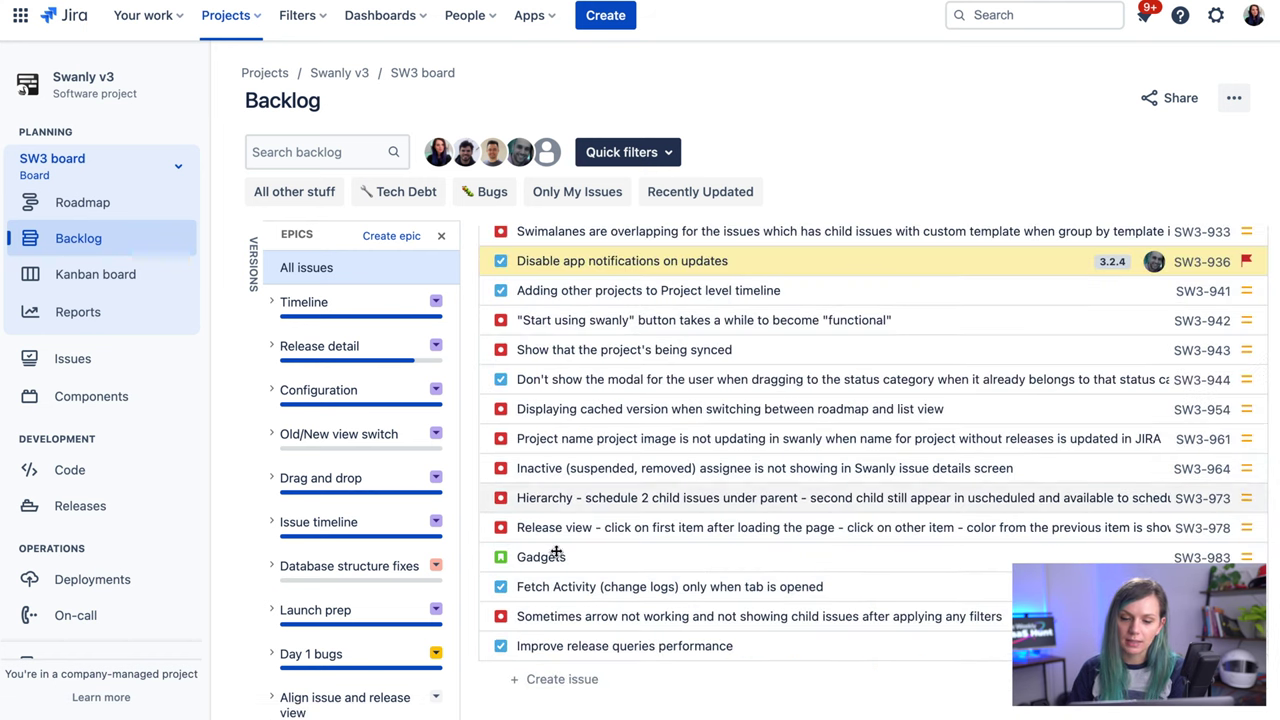
scroll(520, 557, "up", 3)
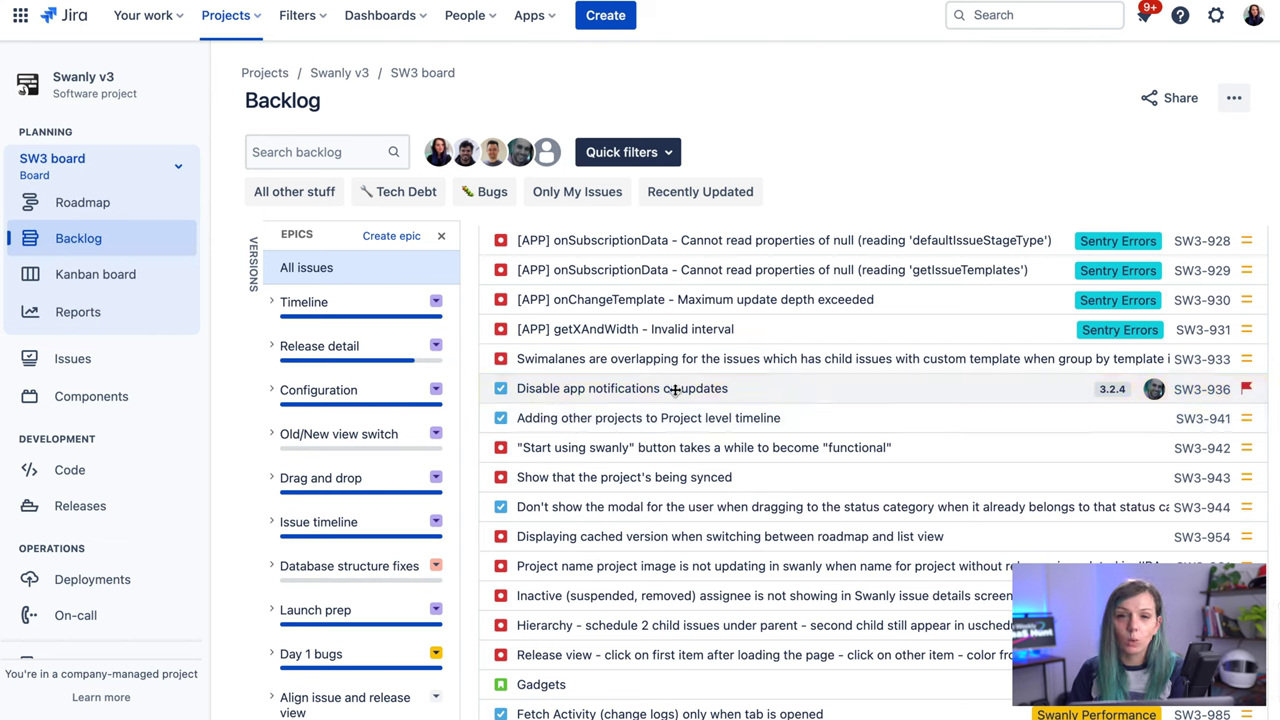